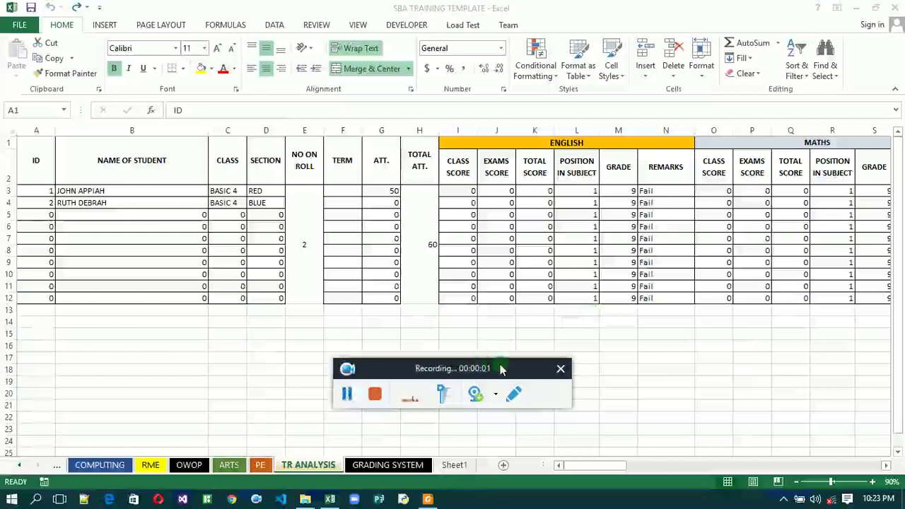
left_click_drag(511, 368, 688, 393)
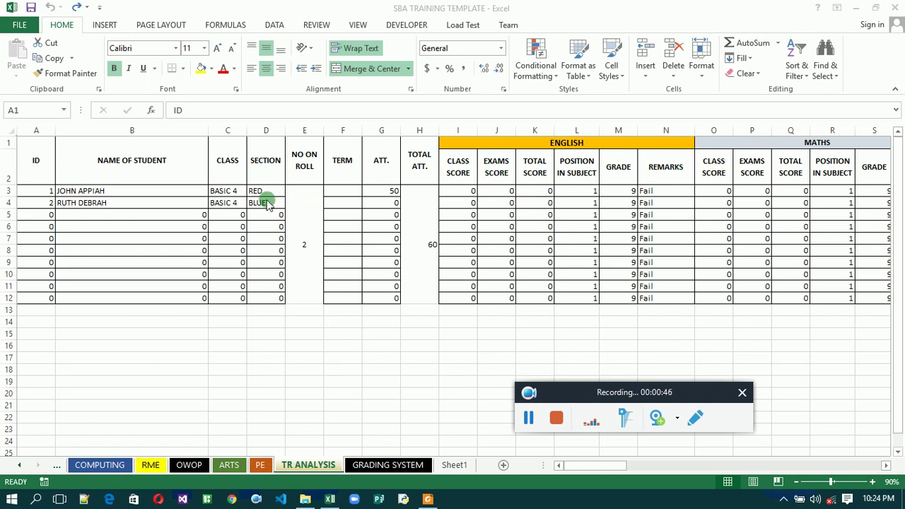
Unmerge the two-row header cells in A1:H2, from ID through TOTAL ATT
left_click(36, 172)
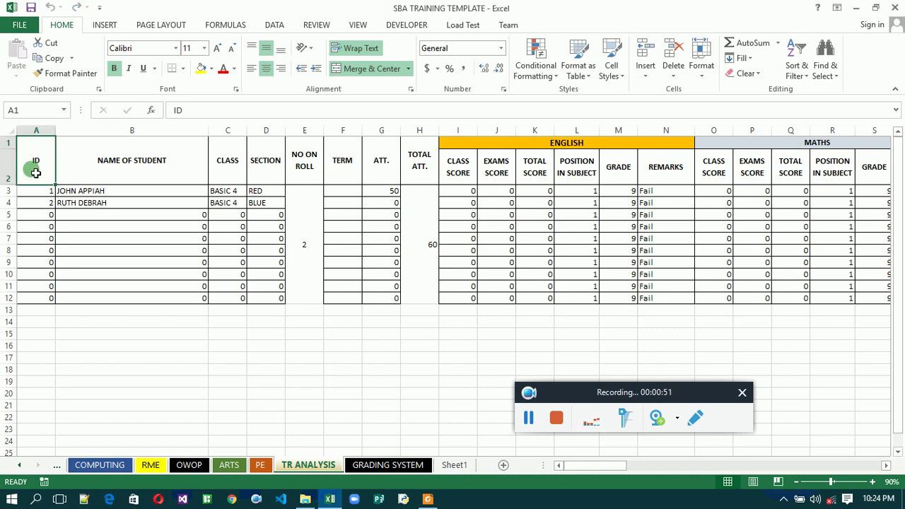
left_click_drag(35, 172, 424, 184)
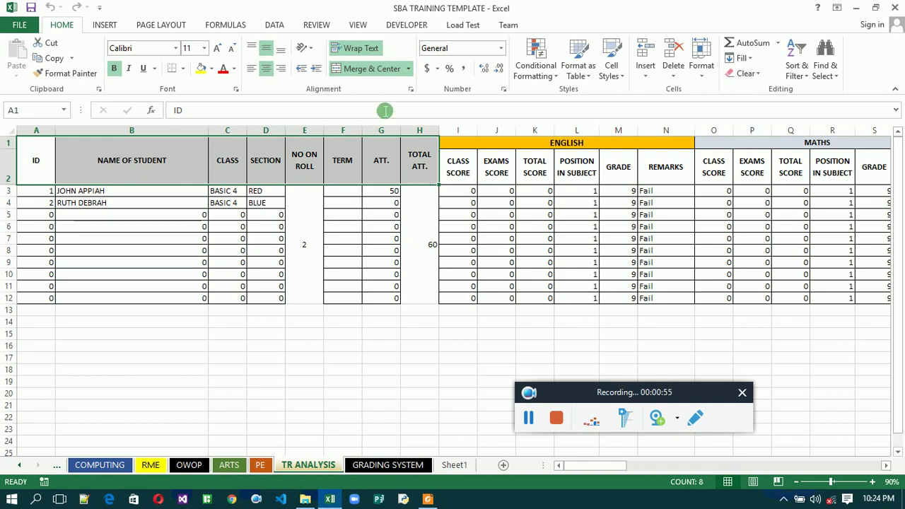
left_click(372, 70)
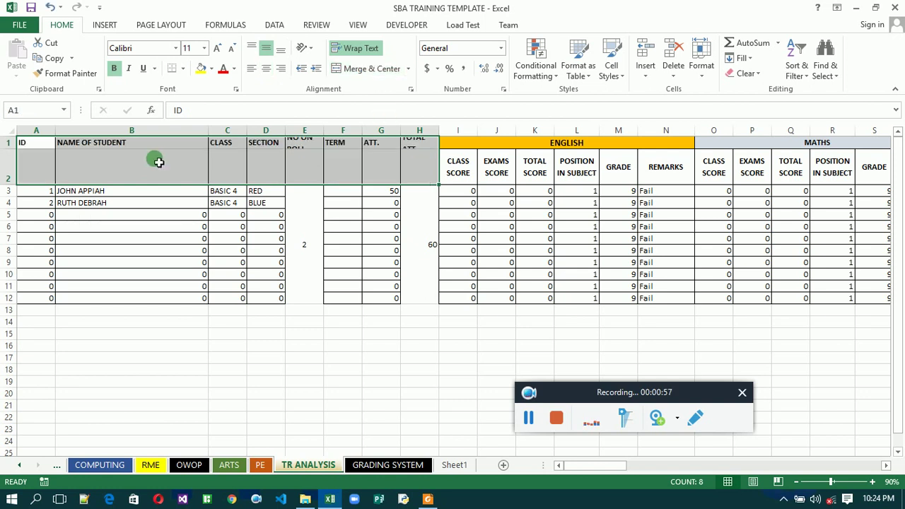
Delete the blank cells A2:H2 with the cells below shifted up, and increase the height of row 1 to fit its headings
left_click(46, 171)
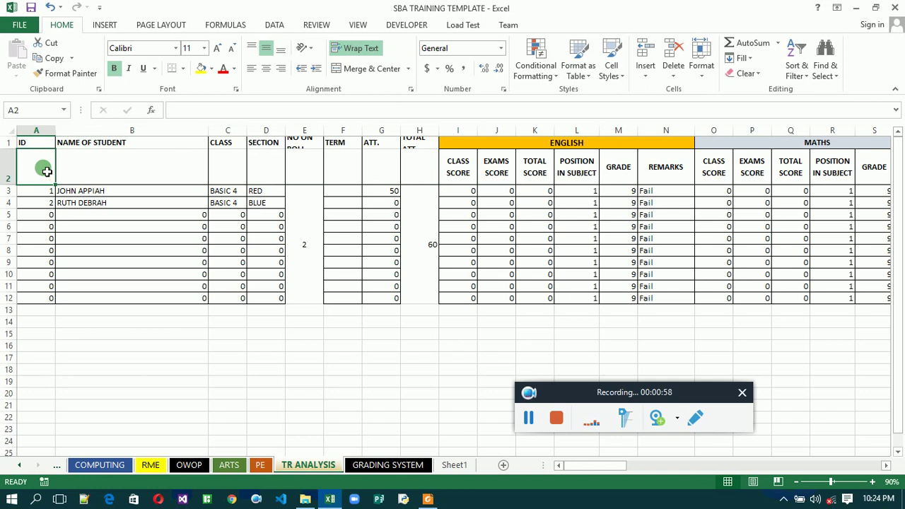
left_click_drag(47, 171, 412, 174)
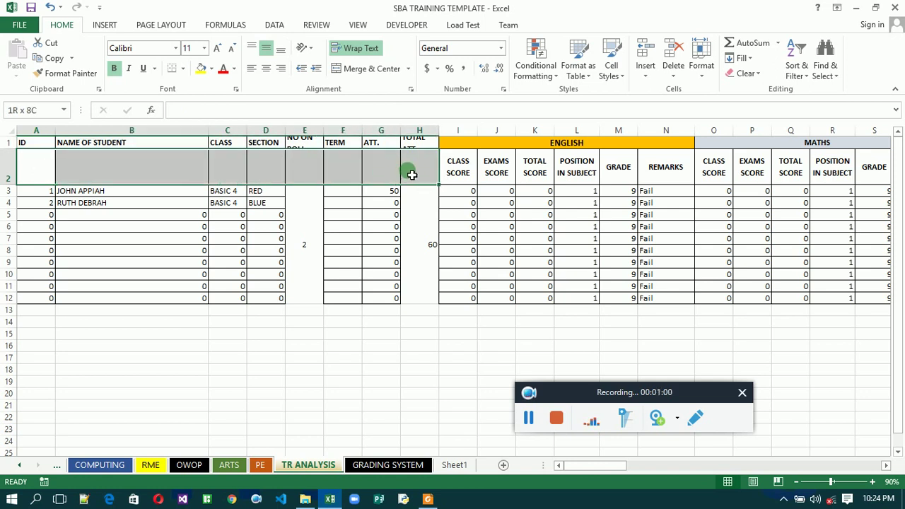
left_click(675, 76)
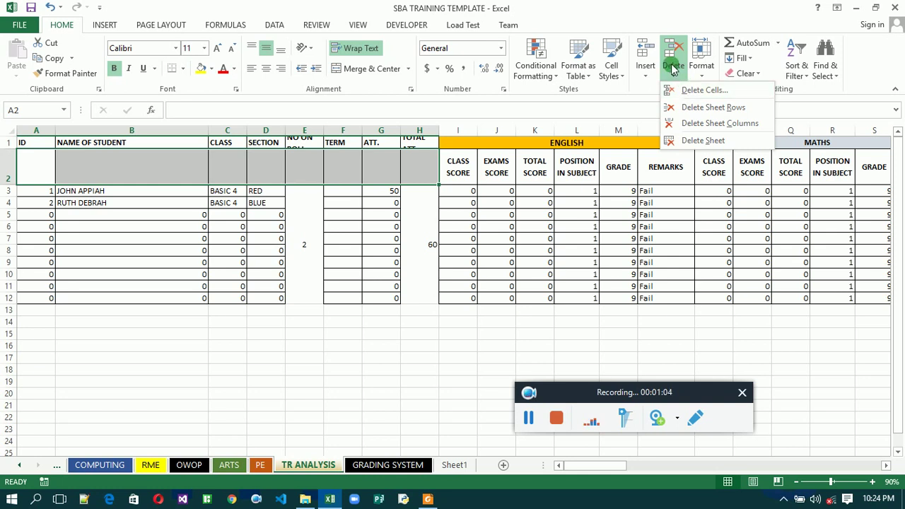
left_click(696, 92)
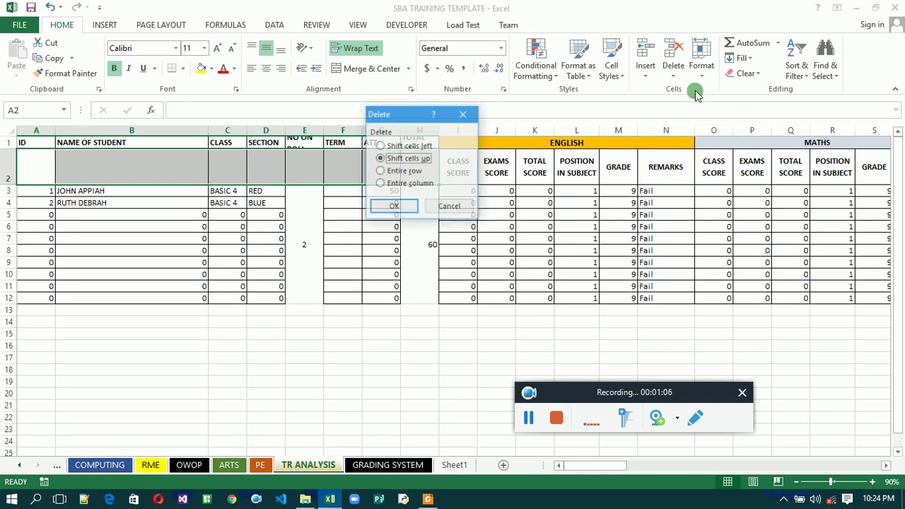
left_click(394, 160)
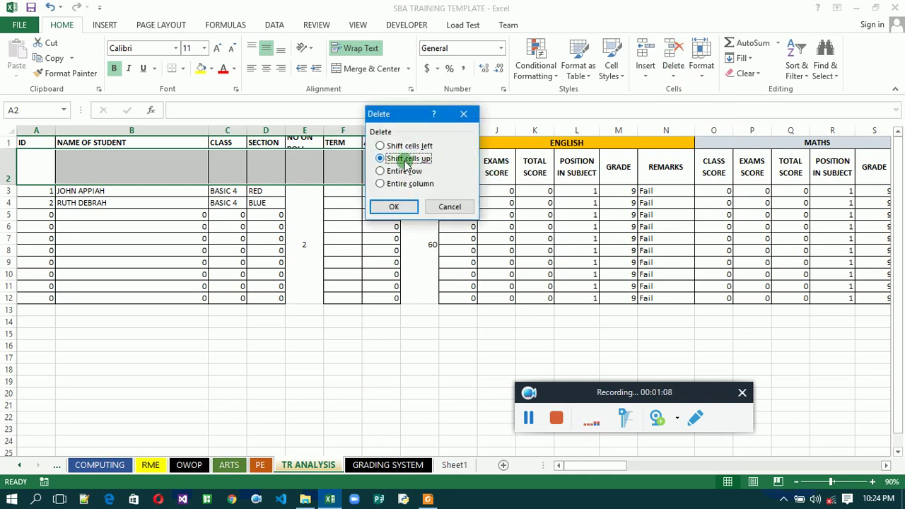
left_click(396, 206)
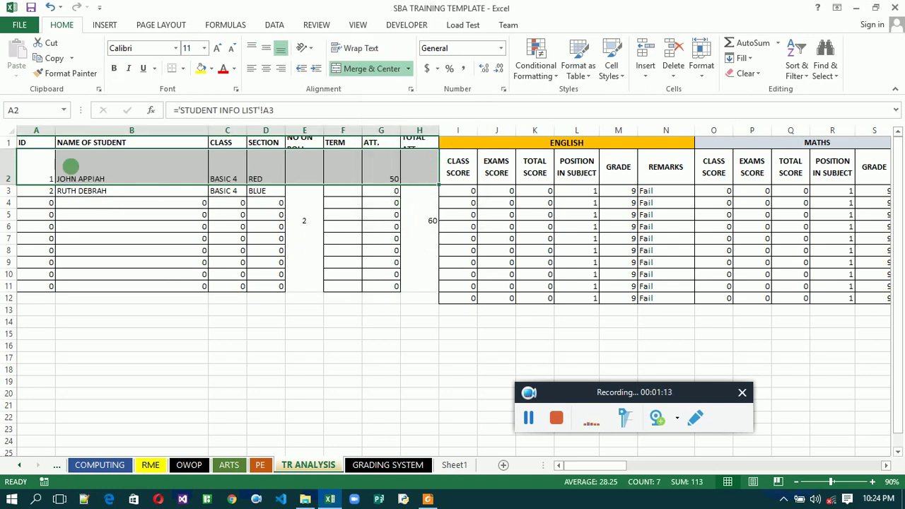
left_click_drag(17, 155, 24, 174)
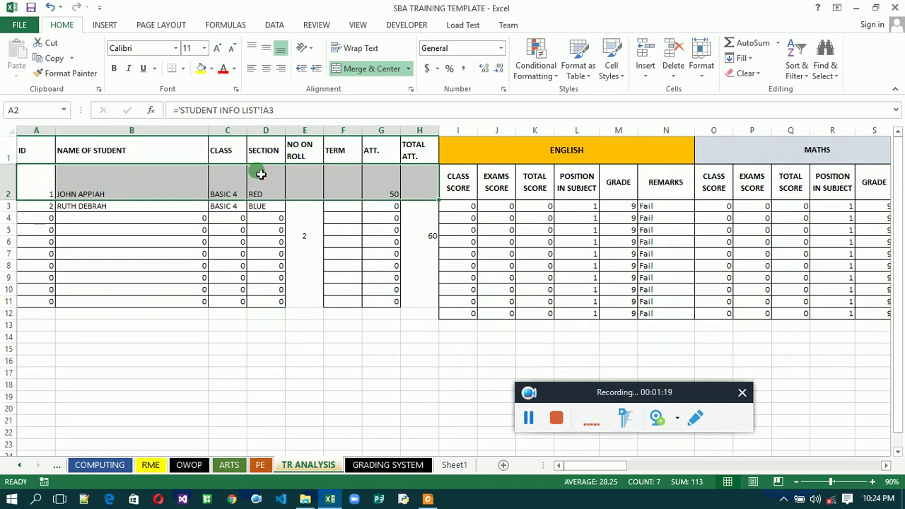
Change the heading in I2 under ENGLISH to "ENGLISH CLASS SCORE"
left_click(490, 156)
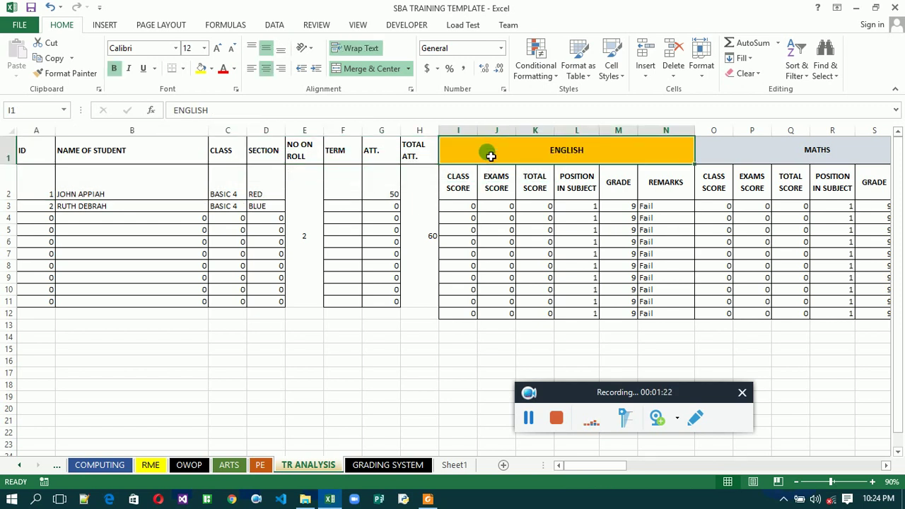
left_click_drag(490, 155, 460, 154)
left_click(467, 190)
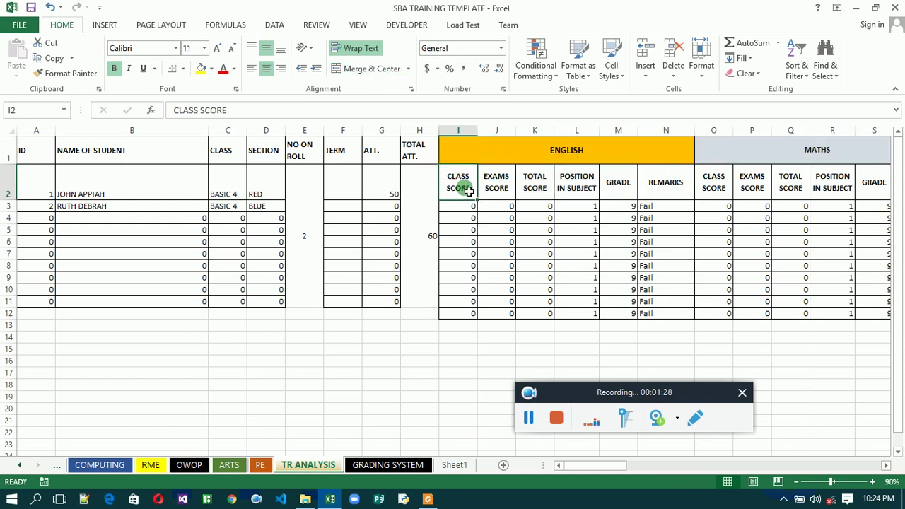
left_click(176, 113)
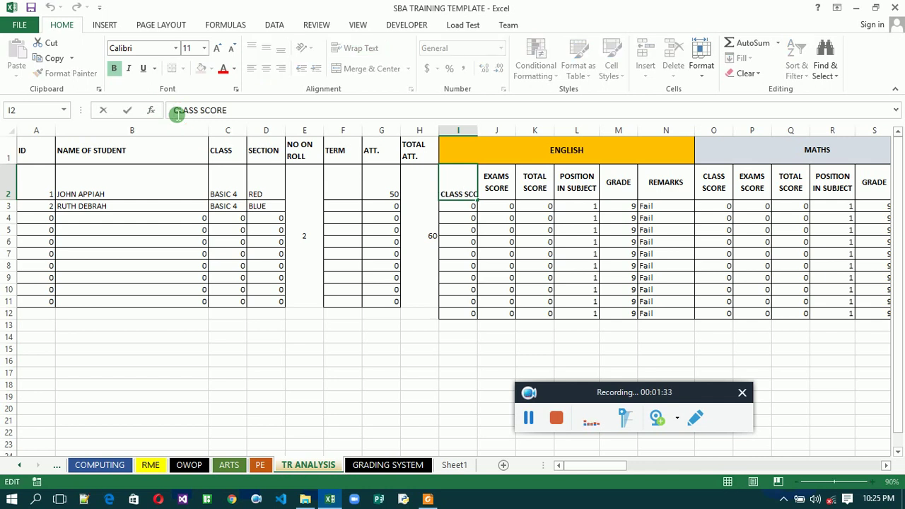
type("ENGLISH")
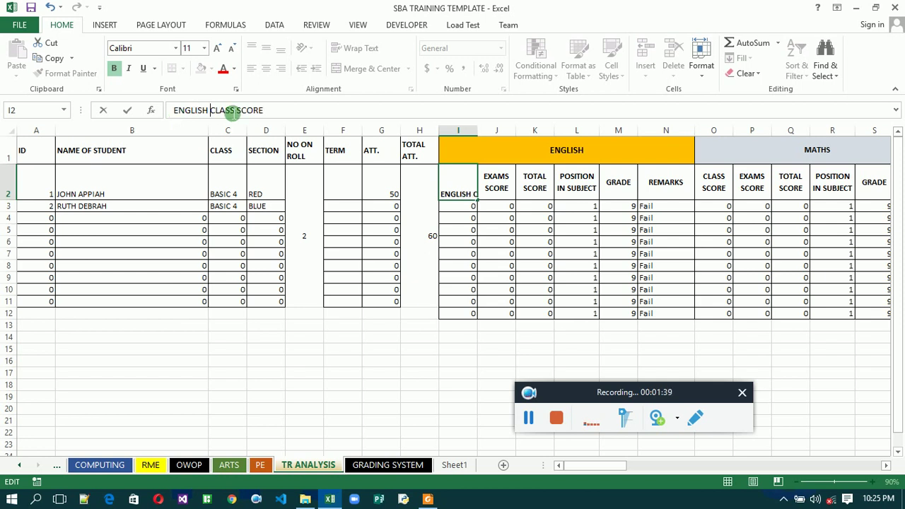
Change the heading in J2 to "ENGLISH EXAMS SCORE"
left_click(507, 193)
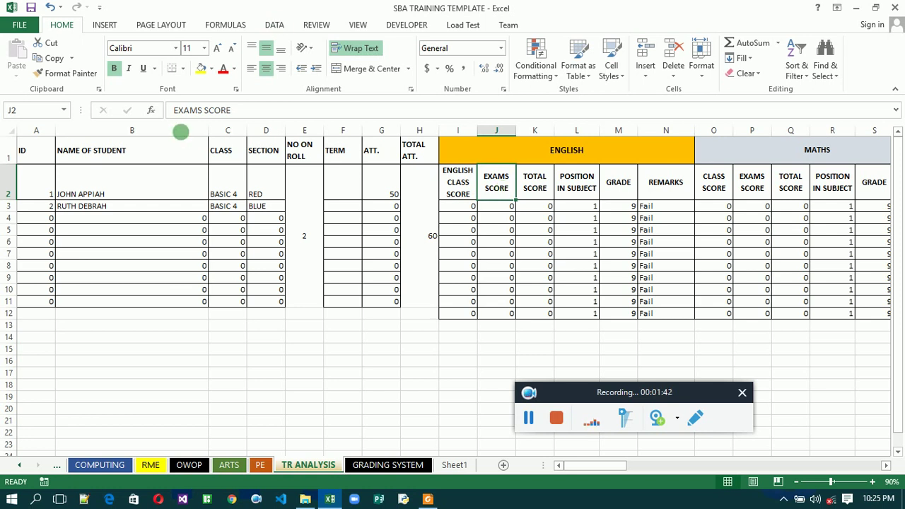
left_click(179, 114)
type("ENG")
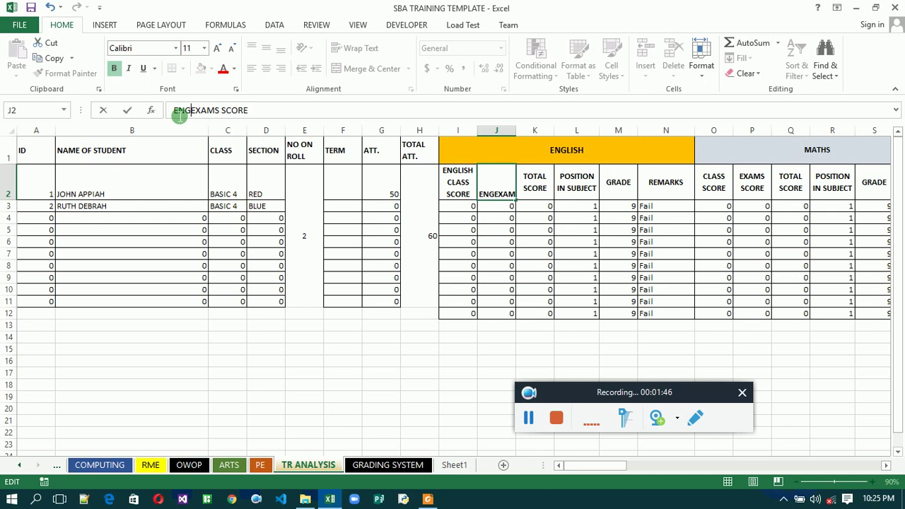
type("LISH")
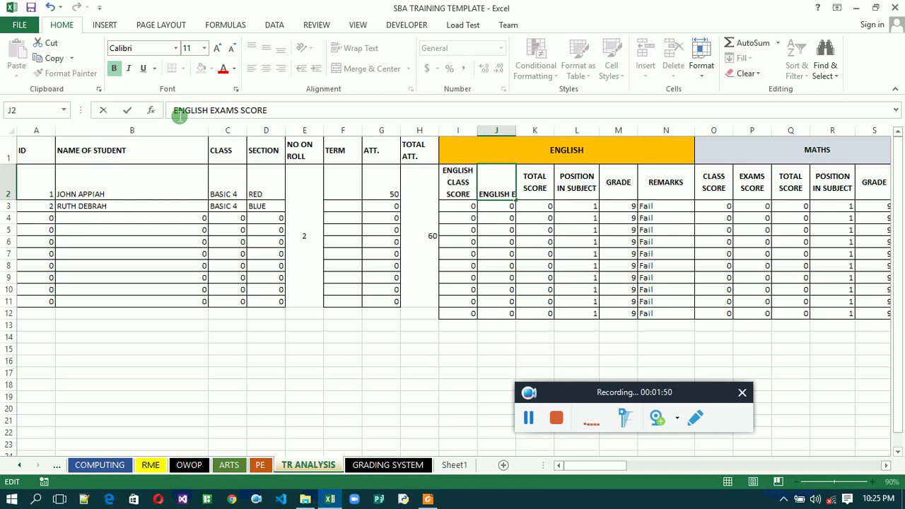
key("Return")
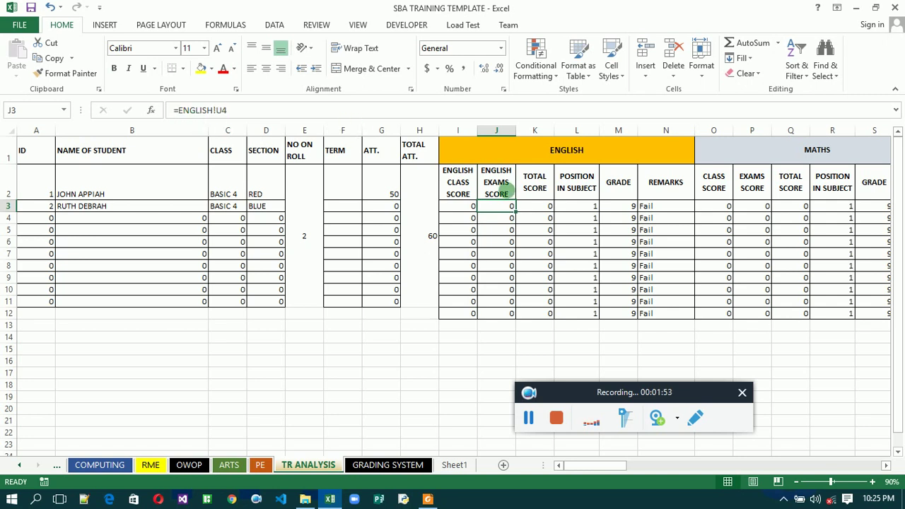
Change the heading in O2 under MATHS to "MATHS CLASS SCORE"
left_click(535, 193)
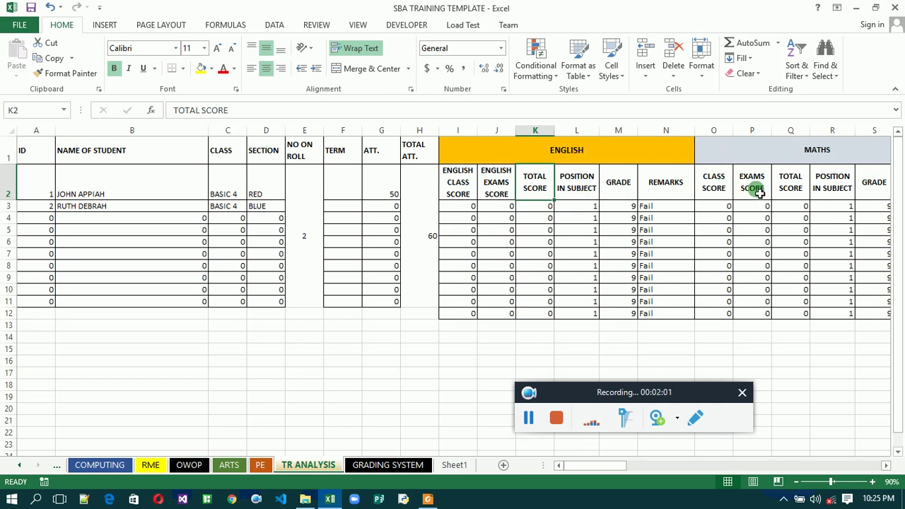
left_click(885, 465)
left_click_drag(885, 465, 885, 466)
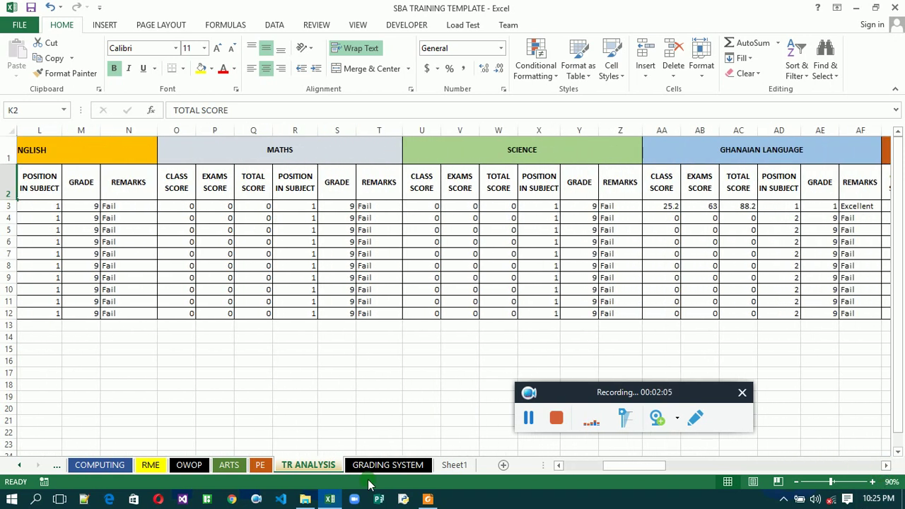
left_click(191, 181)
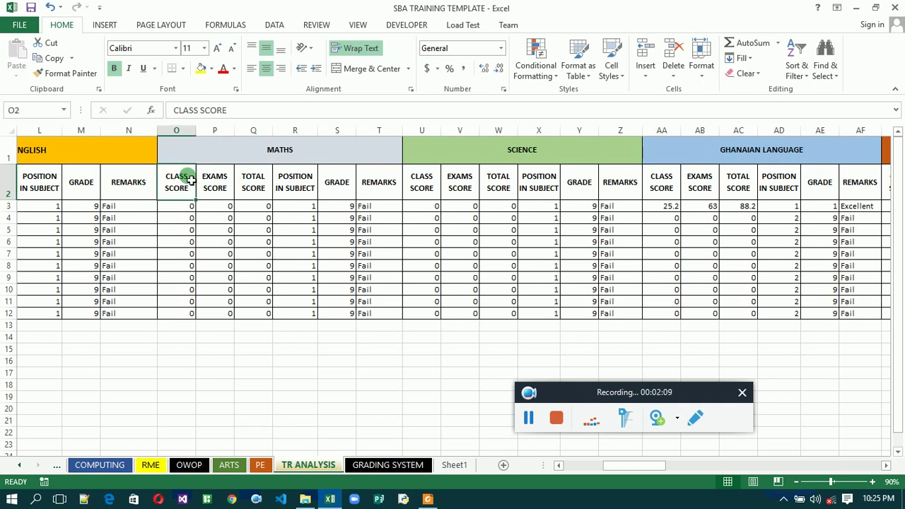
left_click(176, 112)
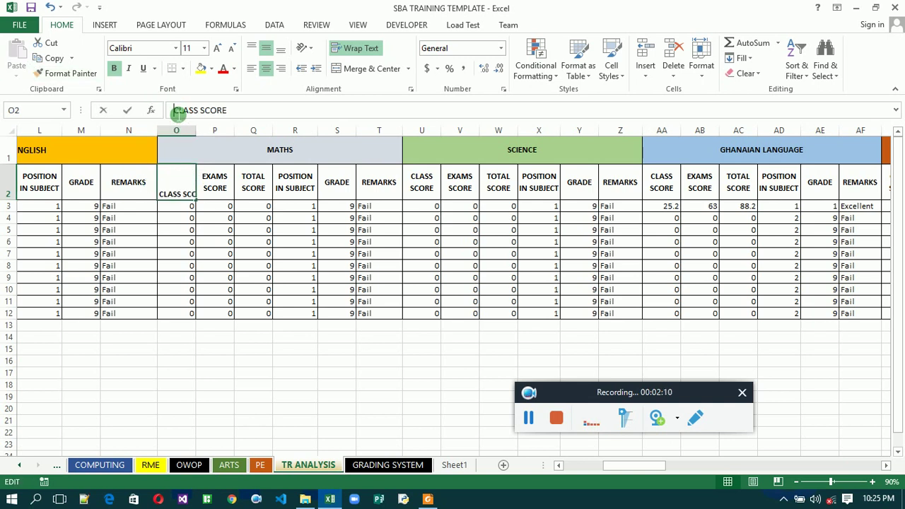
type("MATH")
type("E")
key("BackSpace")
type("S")
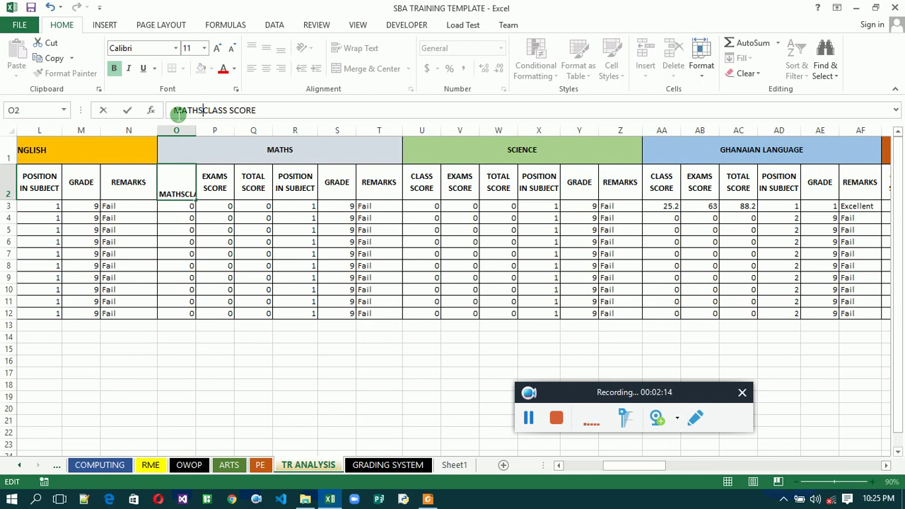
Change the heading in P2 to "MATHS EXAMS SCORE"
left_click(222, 183)
left_click(176, 111)
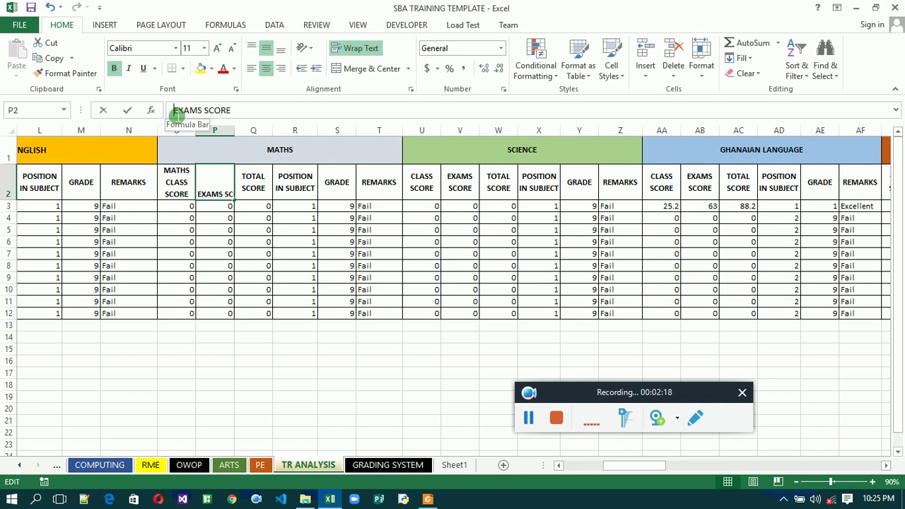
type("M")
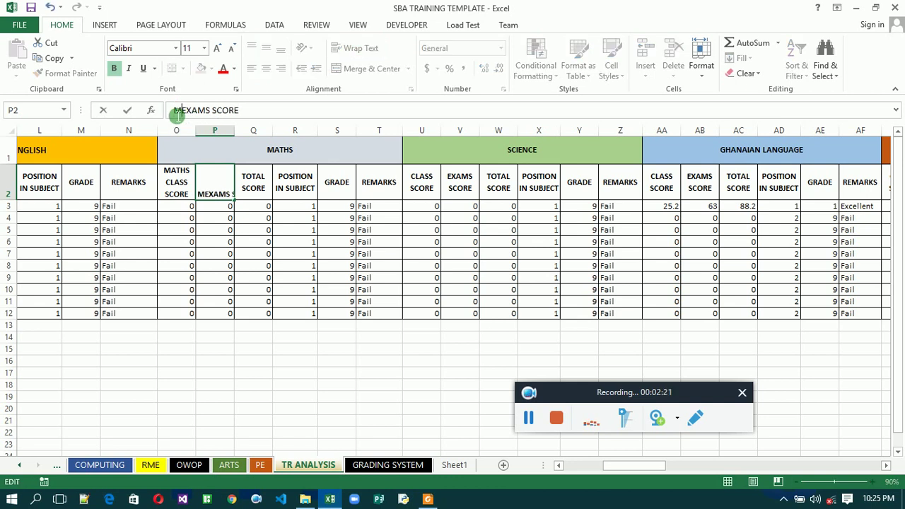
type("ATH")
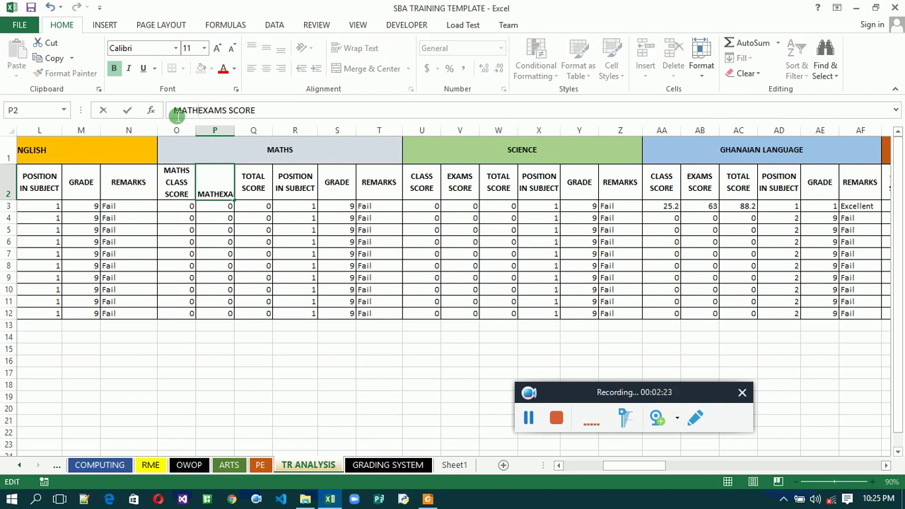
type("S")
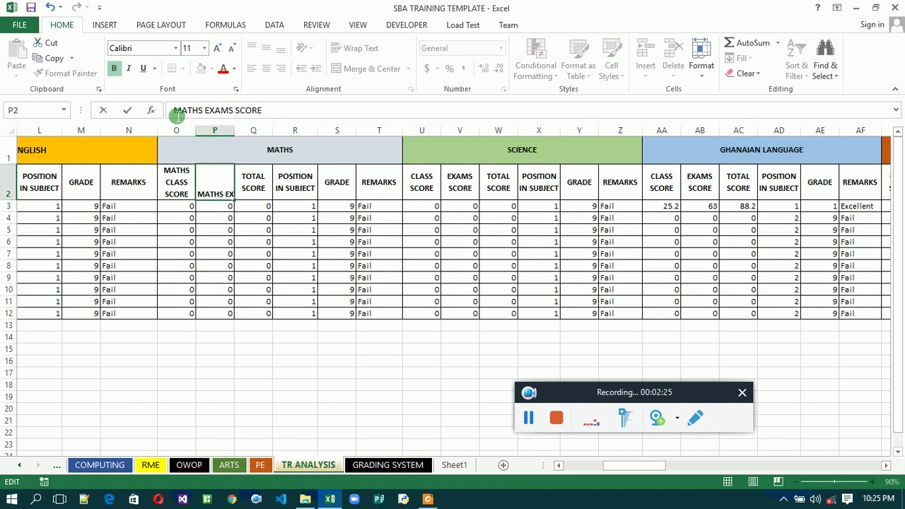
key("Return")
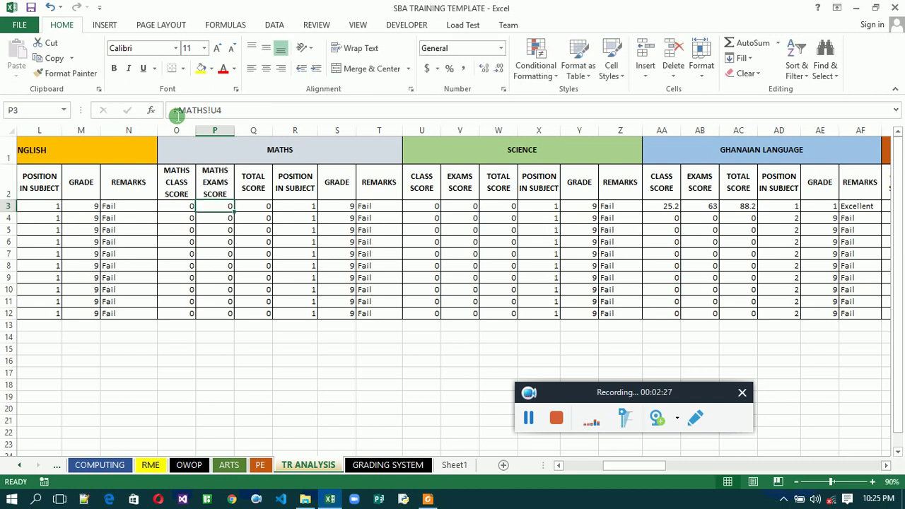
left_click(426, 186)
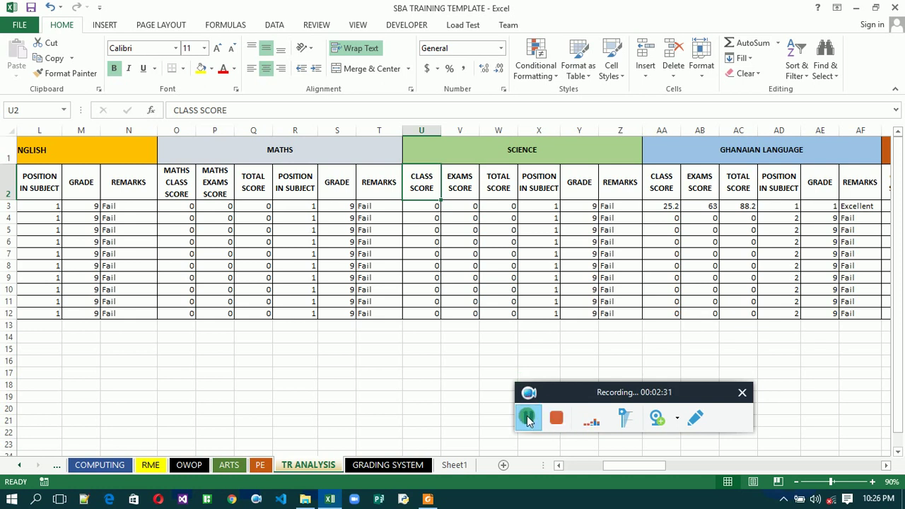
left_click(527, 418)
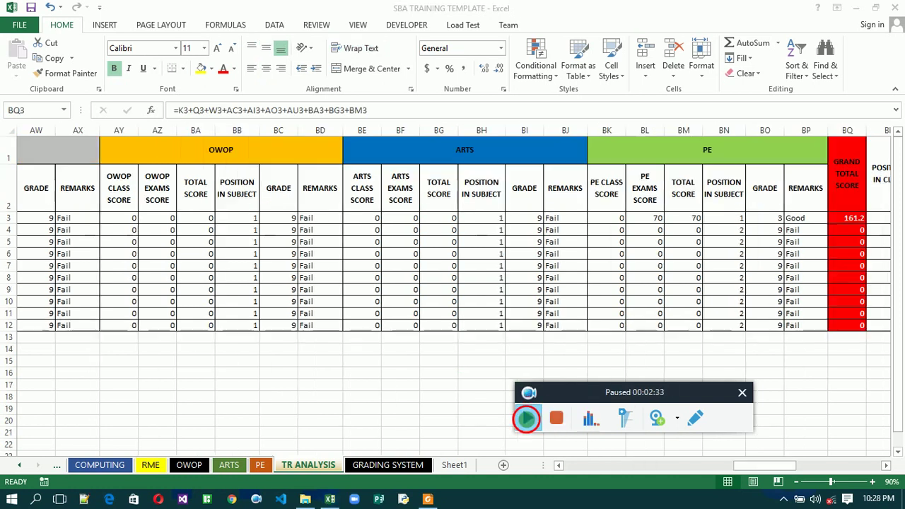
left_click(527, 418)
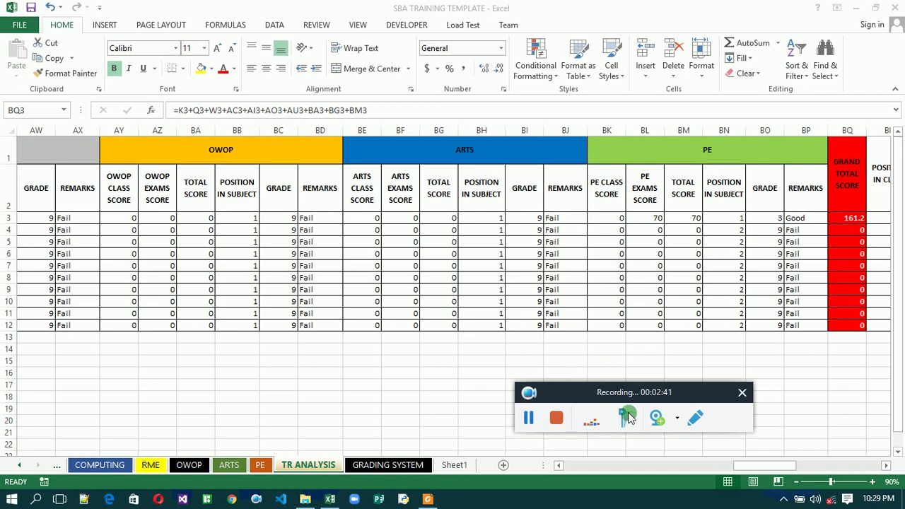
Delete the merged subject headings in row 1 from ENGLISH through PE, shifting the cells below up
left_click(559, 465)
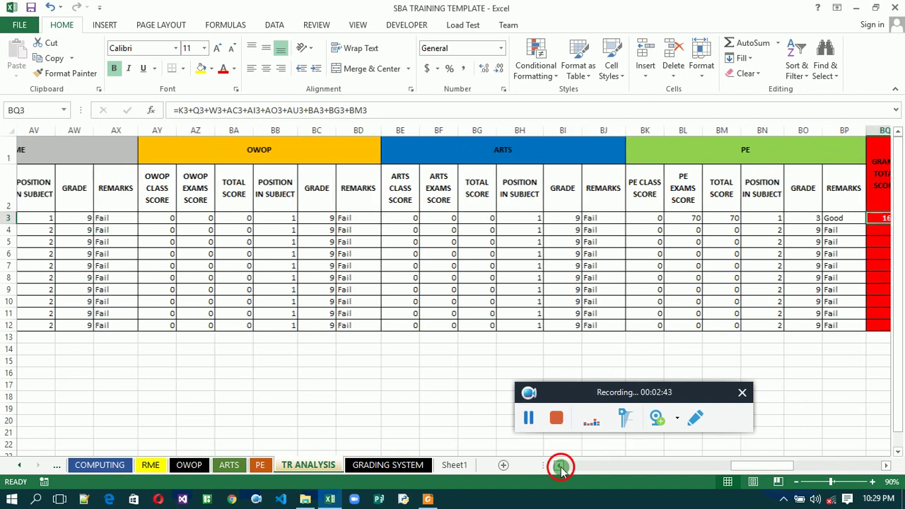
left_click(560, 466)
left_click(559, 466)
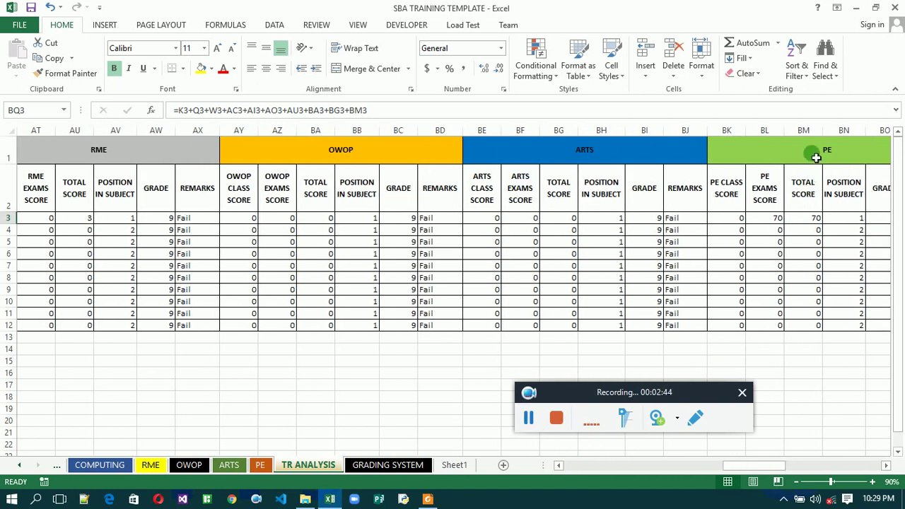
left_click_drag(813, 154, 253, 152)
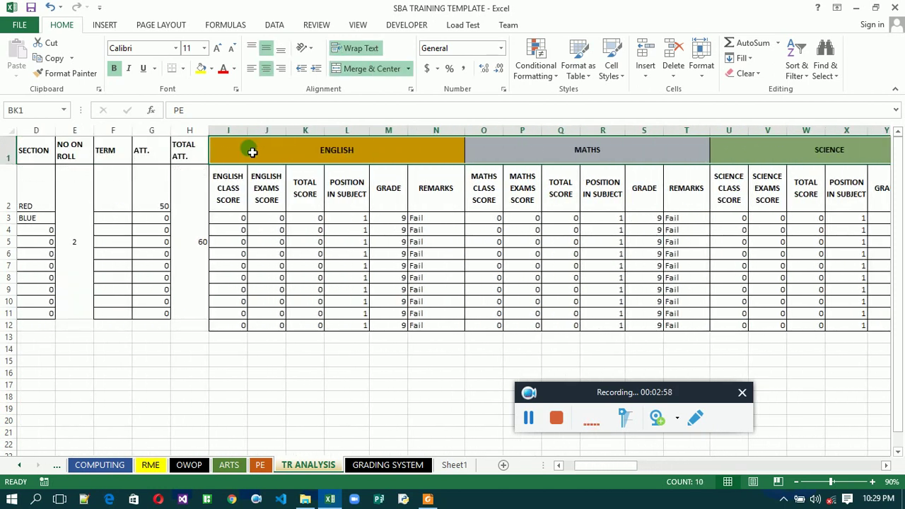
left_click(673, 67)
left_click(689, 91)
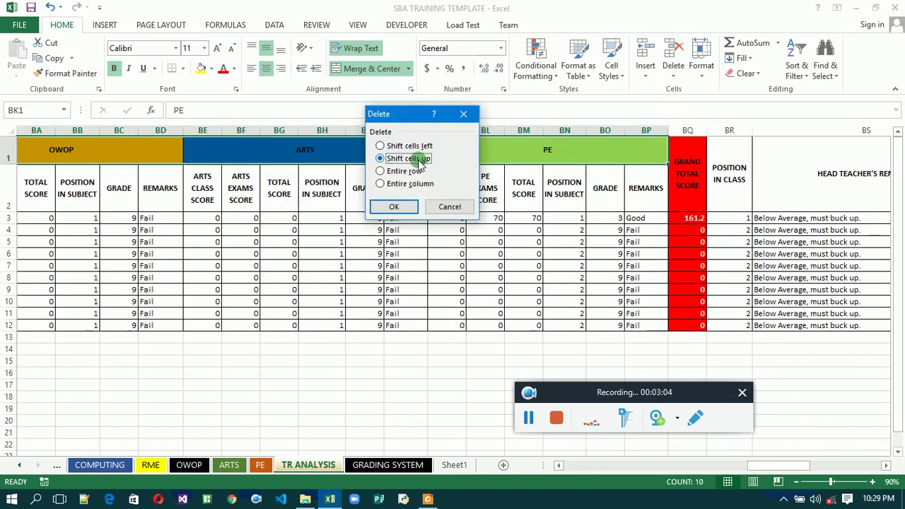
left_click(396, 205)
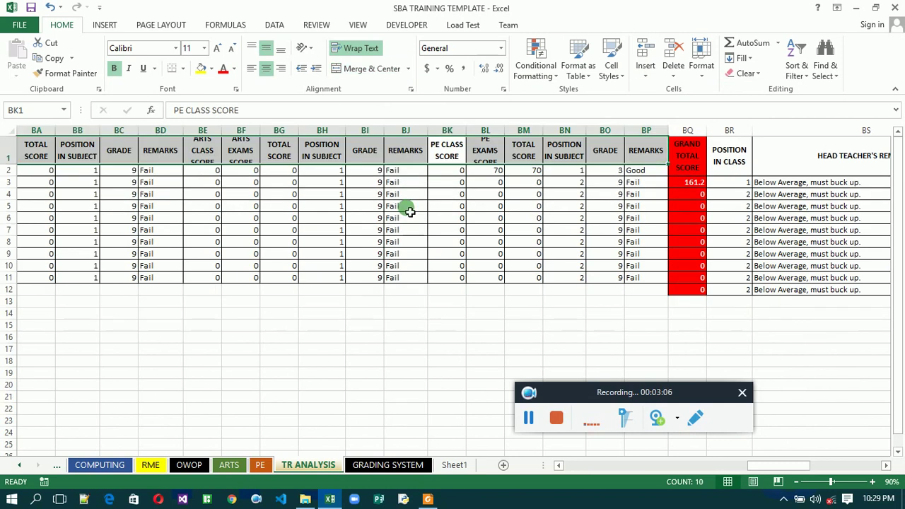
Unmerge the two-row heading cells from GRAND TOTAL SCORE in BQ through AGGREGATE in CG
left_click(704, 163)
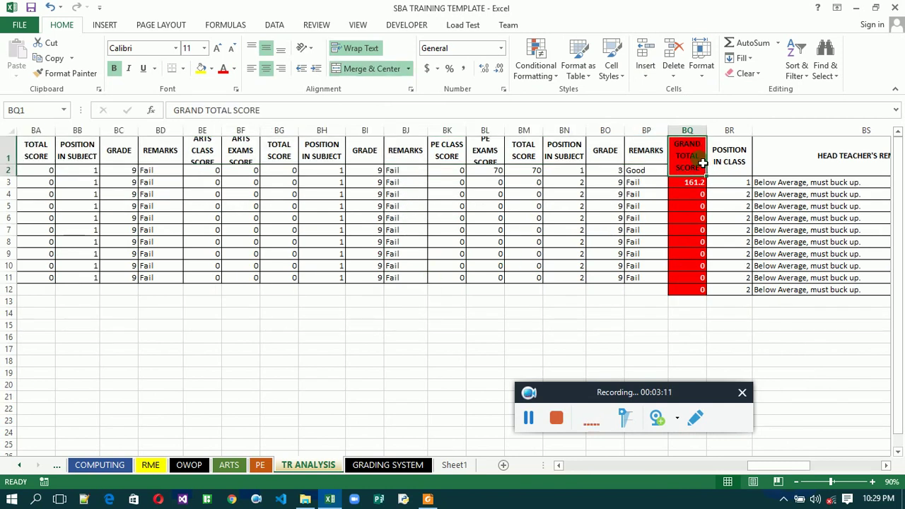
left_click_drag(704, 163, 641, 169)
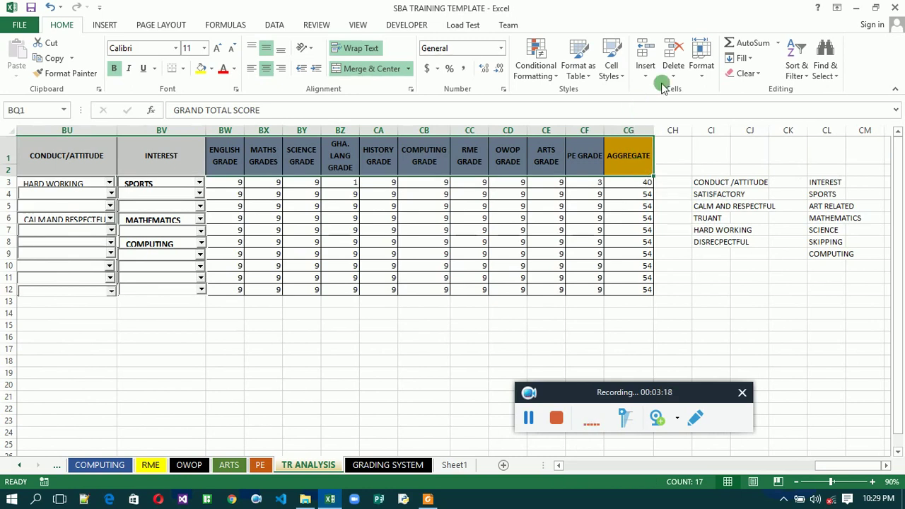
left_click(376, 69)
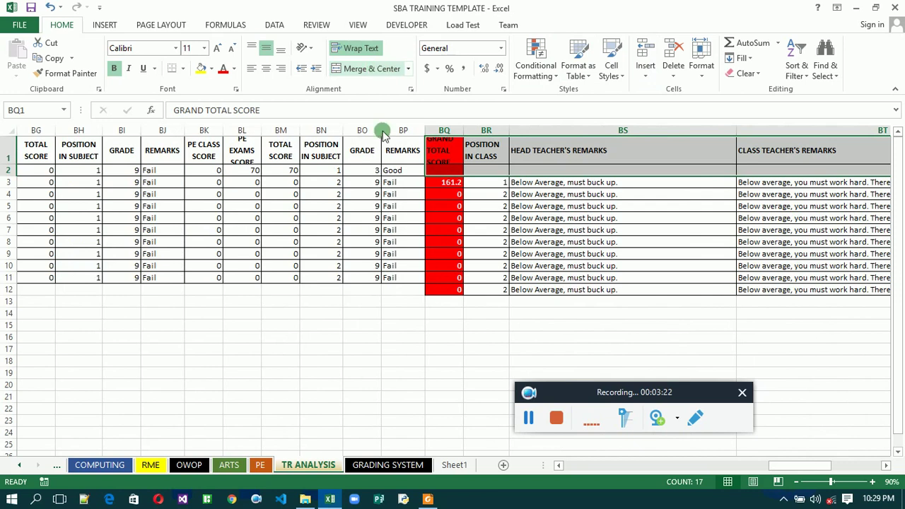
Delete the blank cells BQ2:CG2 and shift the cells below up
left_click(446, 172)
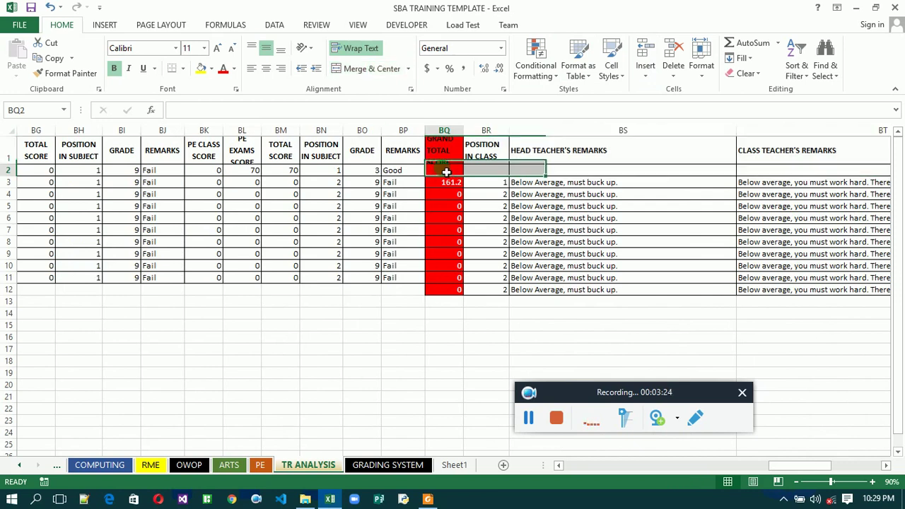
left_click_drag(446, 172, 647, 169)
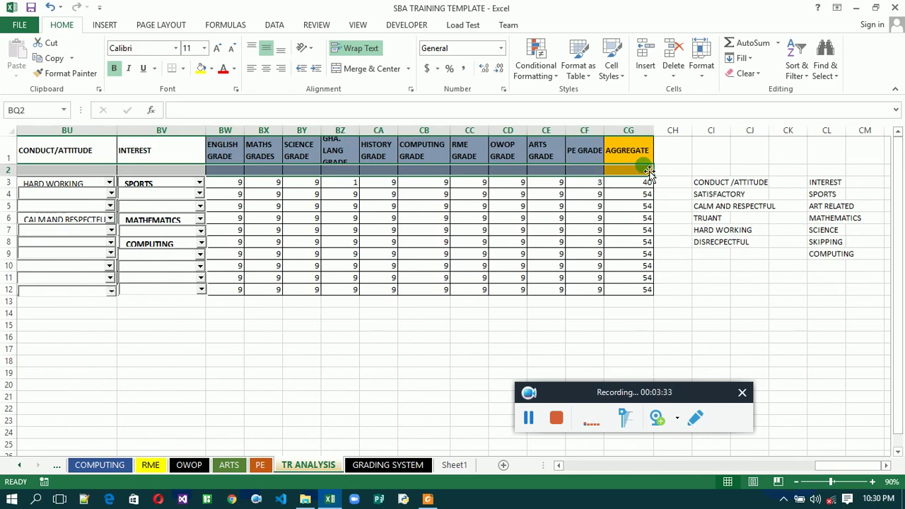
left_click(671, 69)
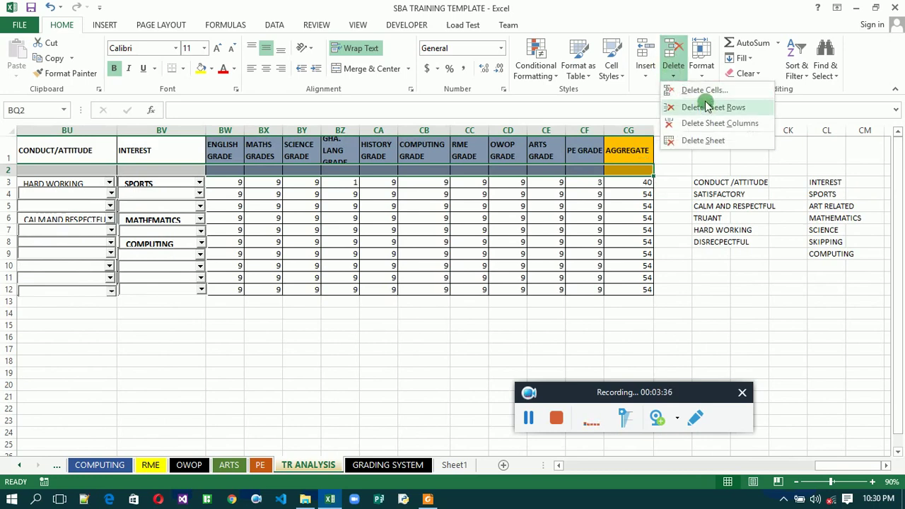
left_click(700, 90)
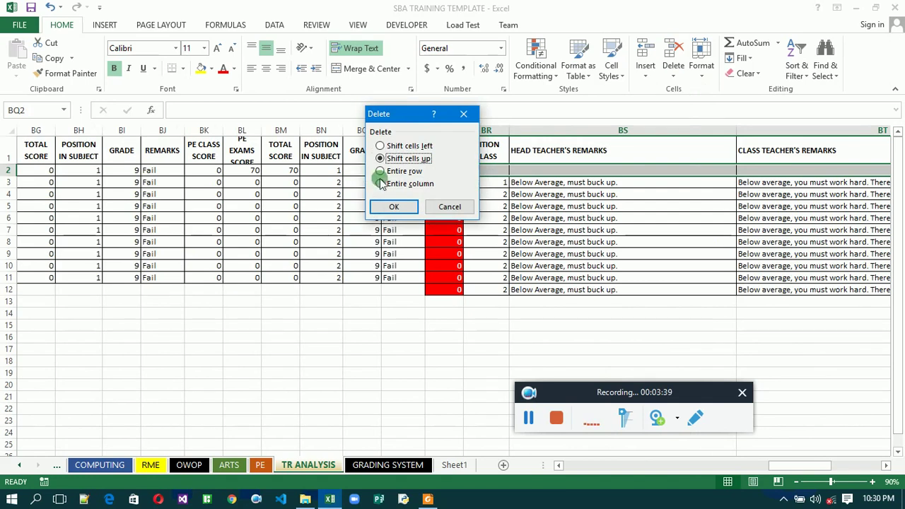
left_click(389, 206)
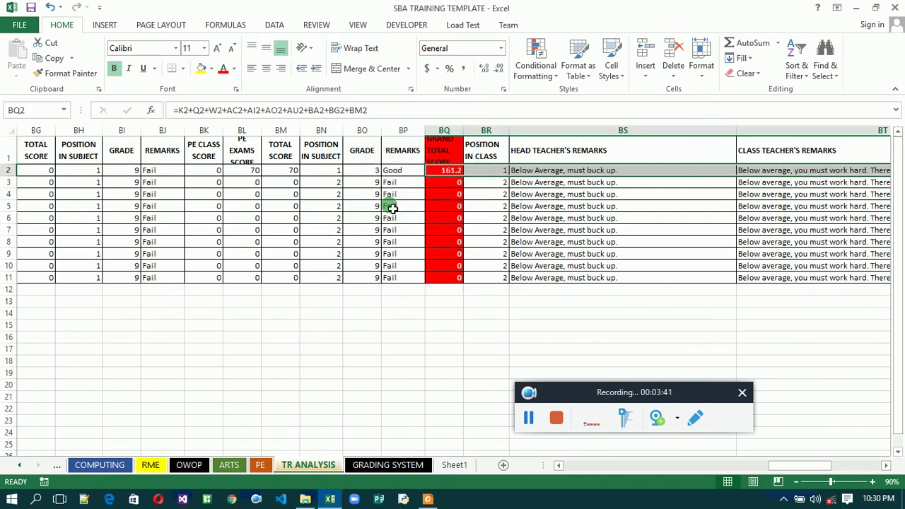
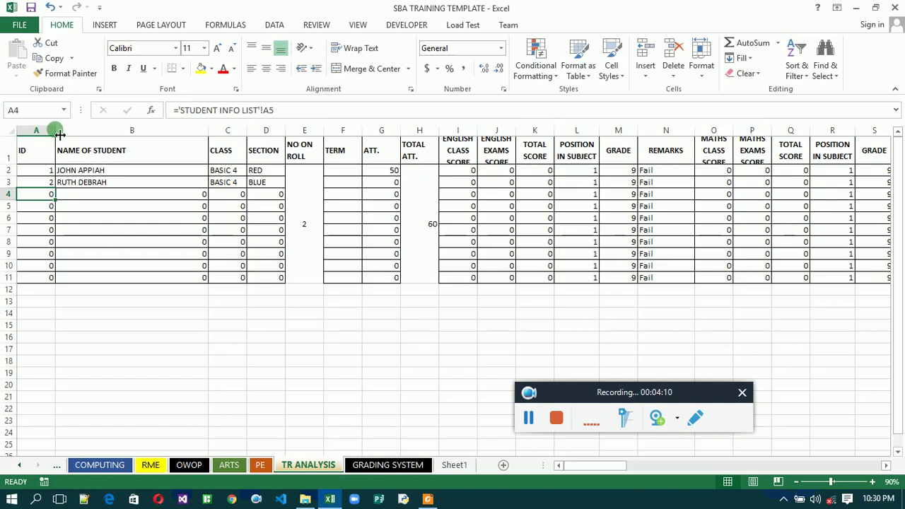
Narrow the ID column and increase row 1's height to fit the three-line headings
left_click_drag(55, 130, 40, 132)
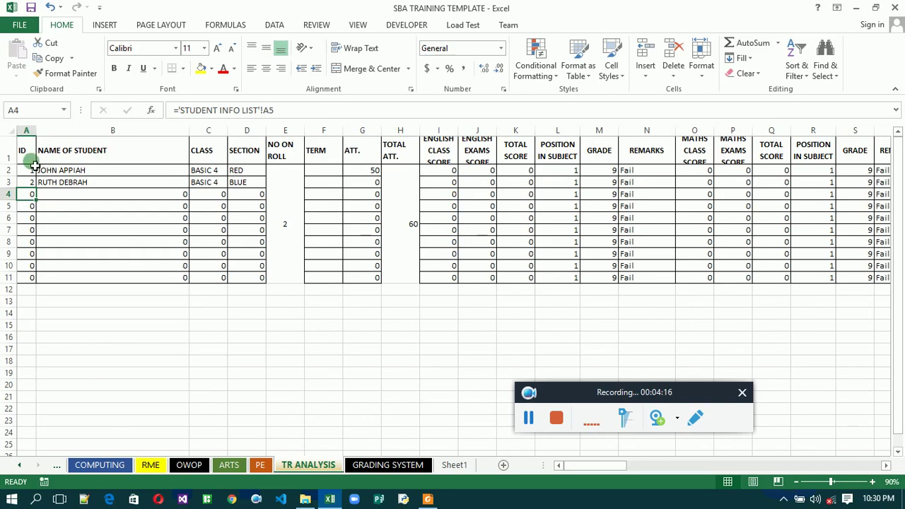
left_click_drag(14, 170, 16, 178)
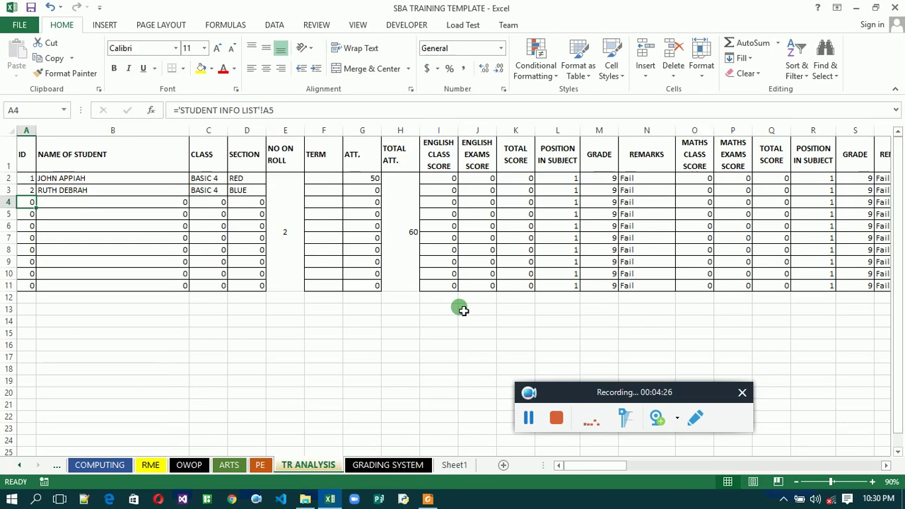
Close the workbook and open the "terminal report card" document in Word, allowing its query on the TR ANALYSIS data
left_click(895, 7)
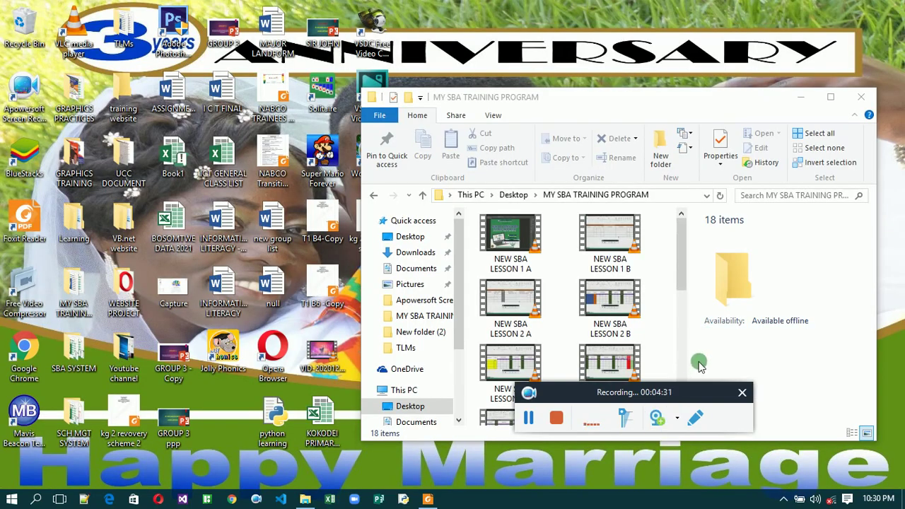
left_click_drag(693, 396, 813, 434)
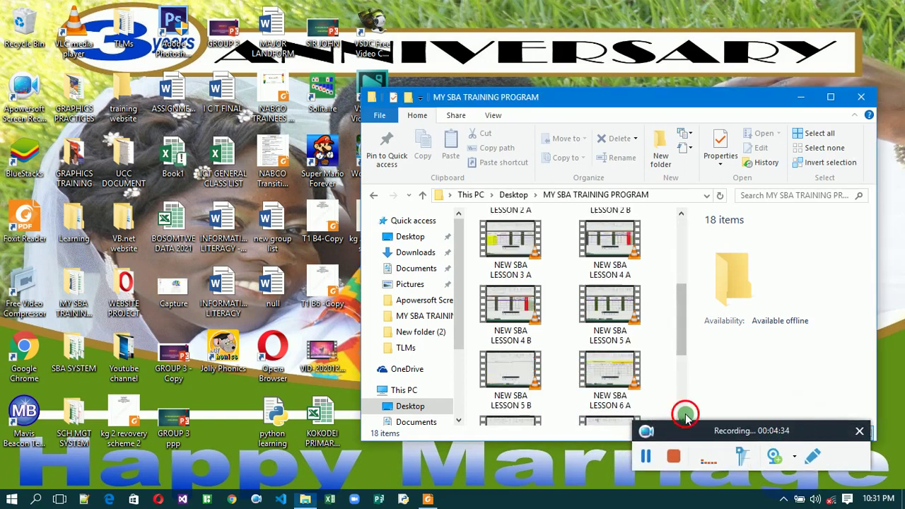
left_click(683, 413)
left_click(619, 383)
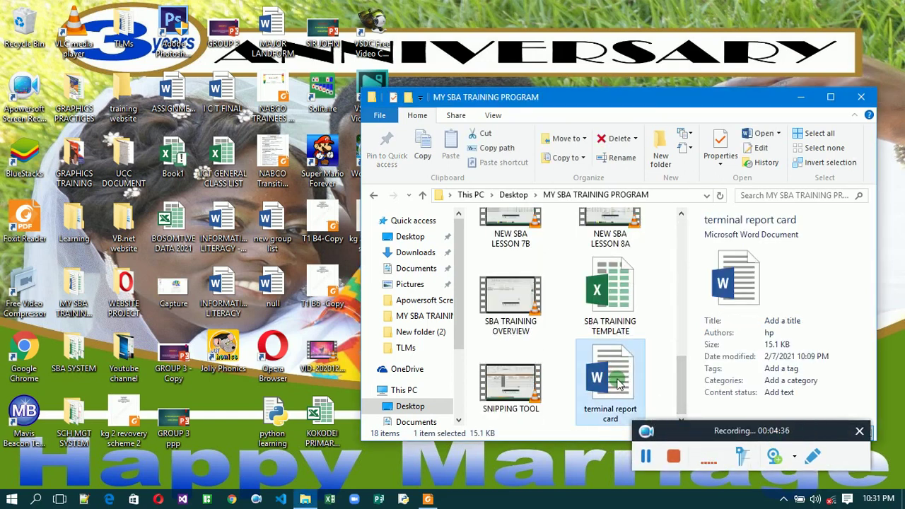
double_click(620, 386)
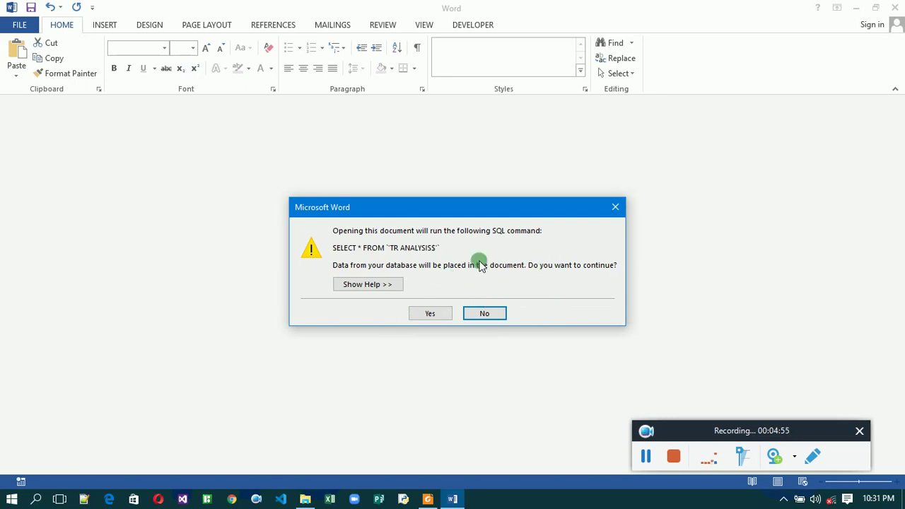
left_click(432, 313)
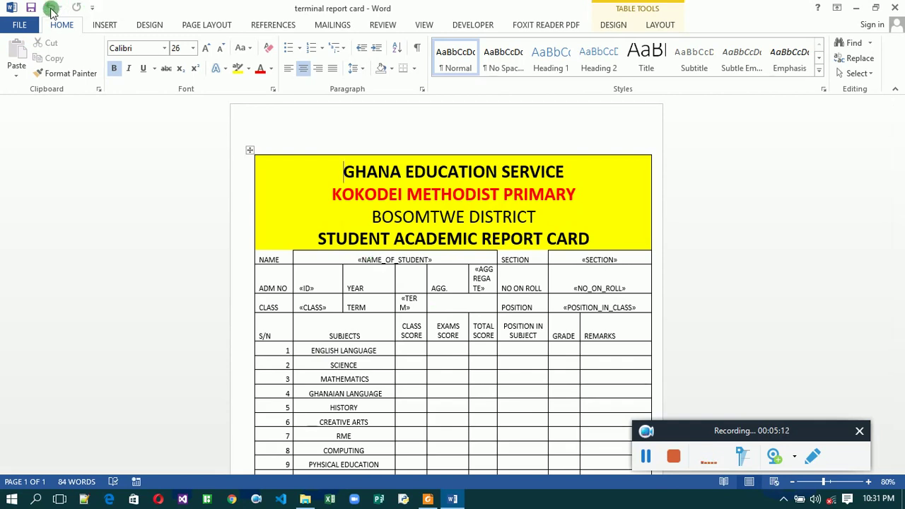
Left-align the cell beside NAME and delete its NAME_OF_STUDENT merge field
left_click(362, 262)
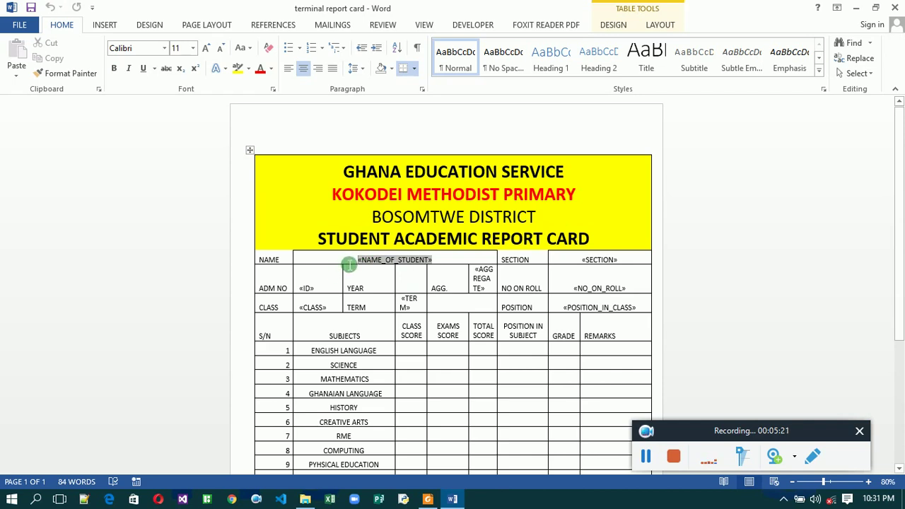
key("ctrl+l")
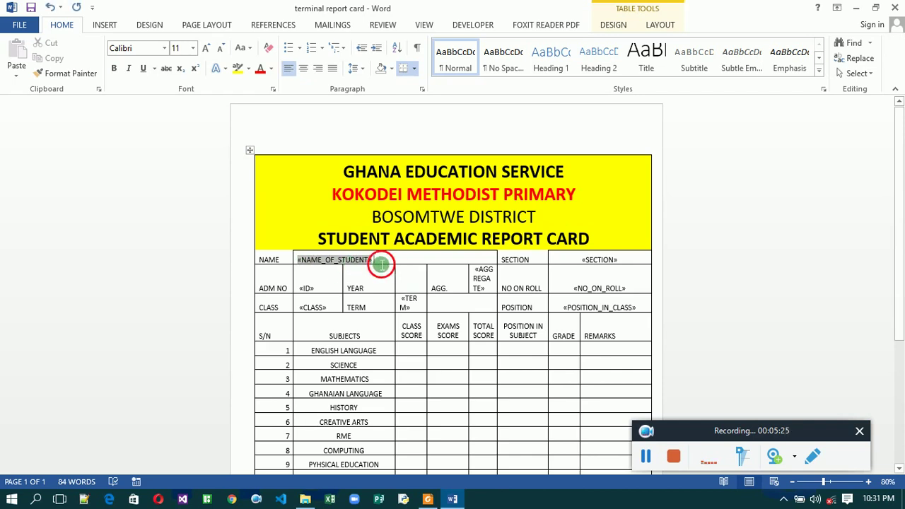
double_click(381, 264)
key("Delete")
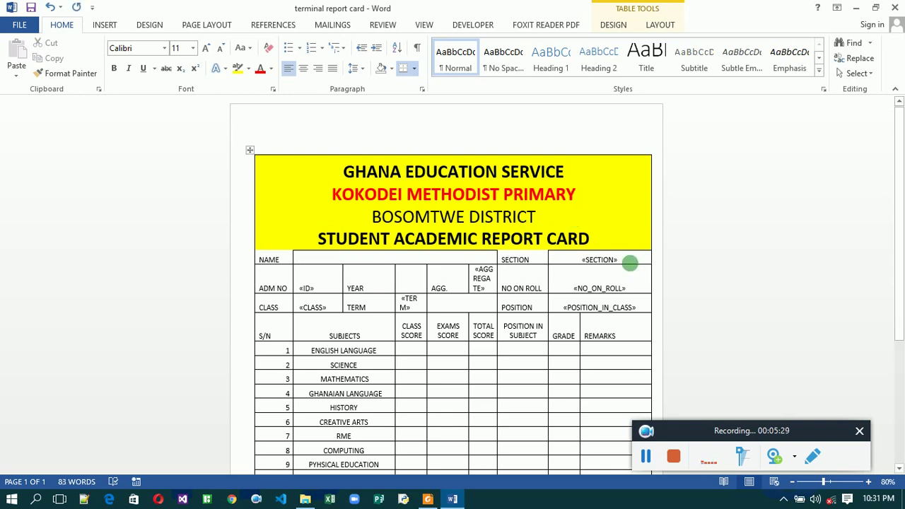
Delete the merge fields beside SECTION, NO ON ROLL and POSITION, and left-align the NO ON ROLL and POSITION cells
double_click(634, 268)
key("Delete")
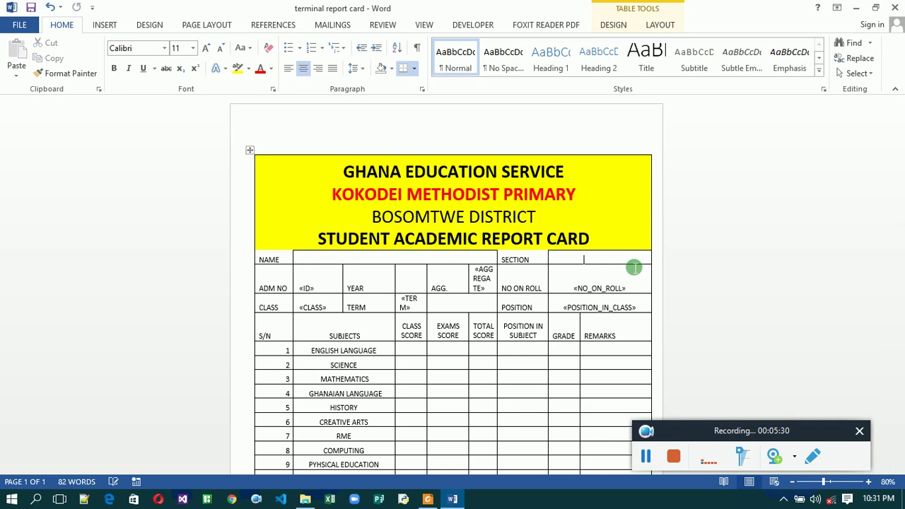
double_click(644, 289)
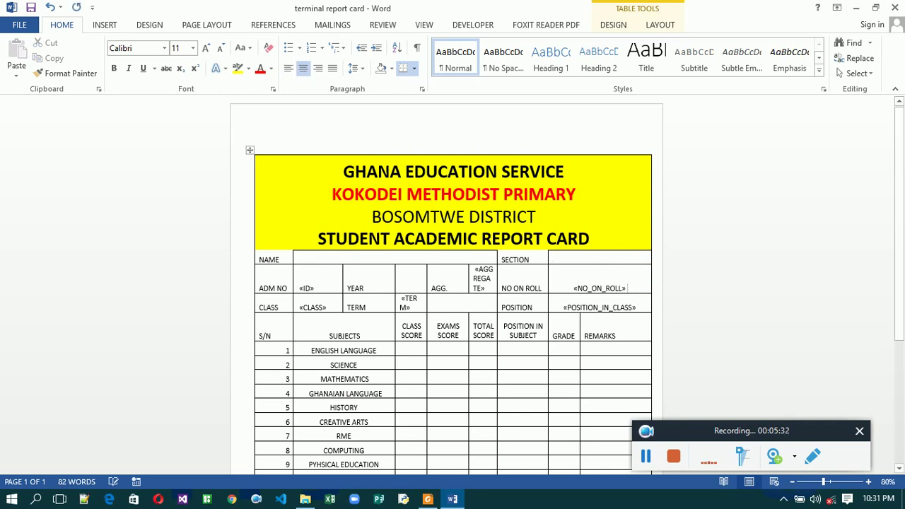
key("Delete")
key("ctrl+l")
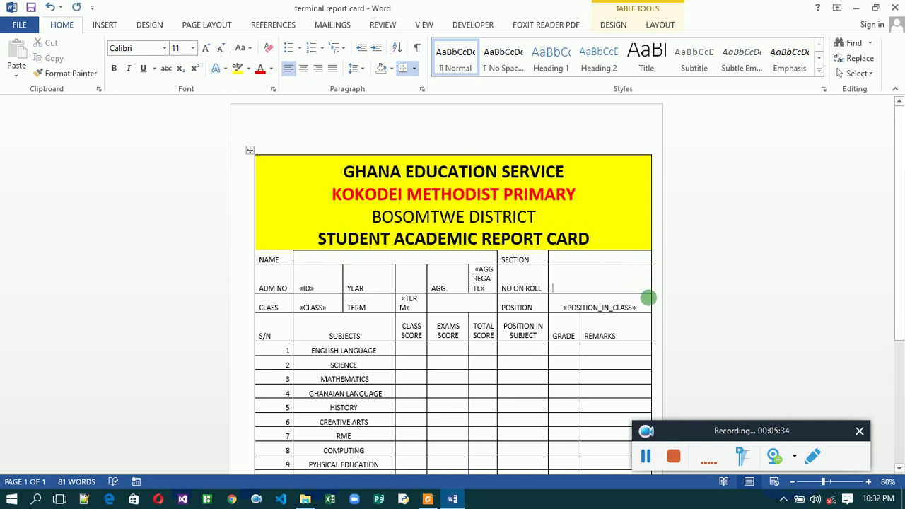
double_click(652, 309)
key("Delete")
key("ctrl+l")
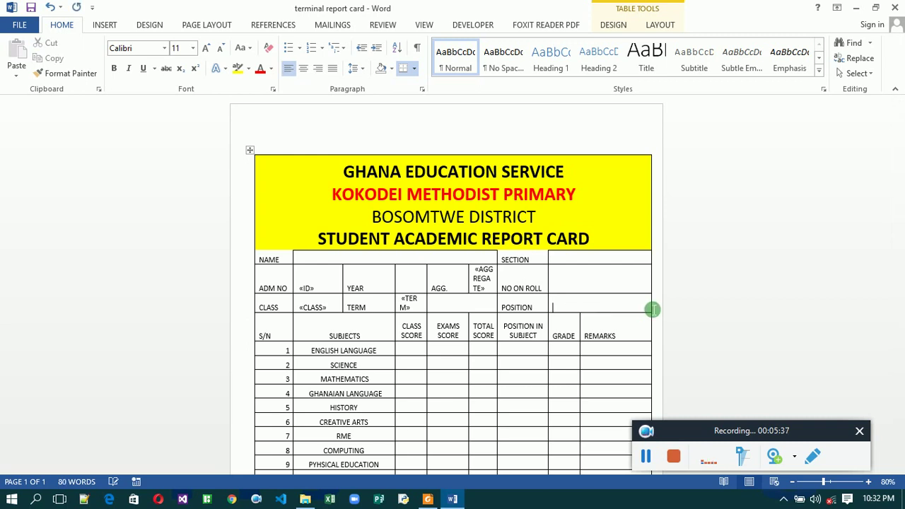
Delete the AGGREGATE merge field beside AGG. and the TERM merge field beside TERM
left_click(496, 285)
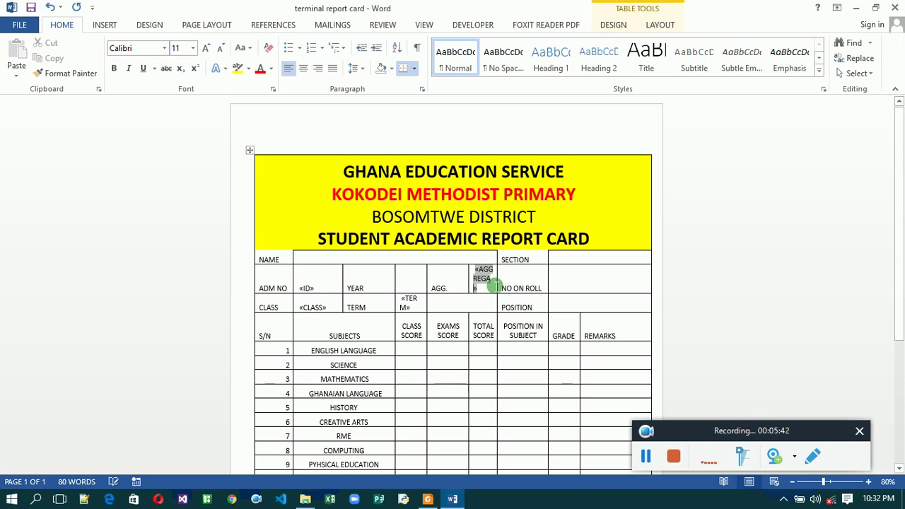
key("BackSpace")
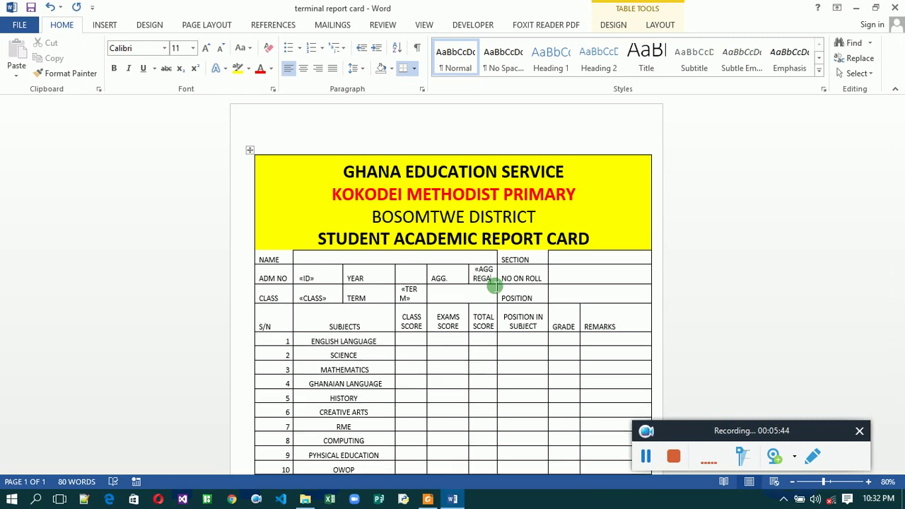
key("BackSpace")
key("BackSpace")
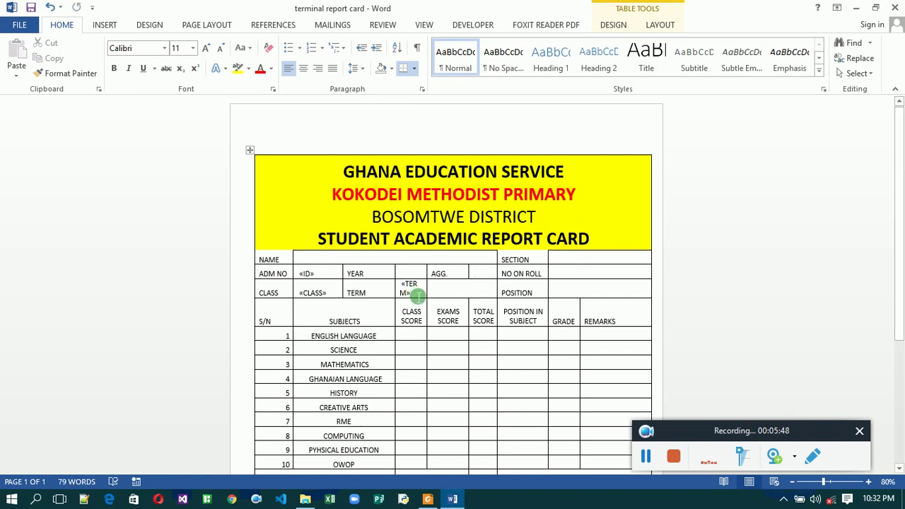
left_click(418, 297)
key("BackSpace")
key("BackSpace")
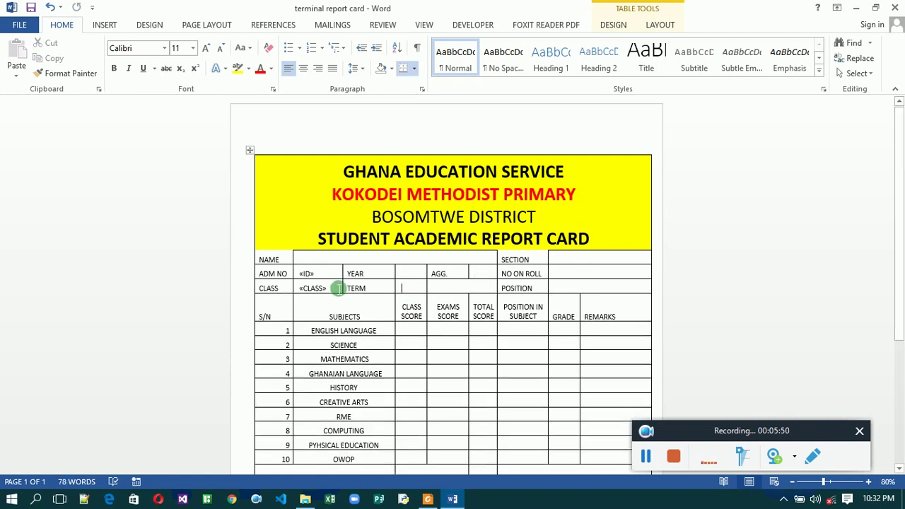
Delete the CLASS merge field beside CLASS and the ID merge field beside ADM NO
left_click(337, 293)
key("BackSpace")
key("BackSpace")
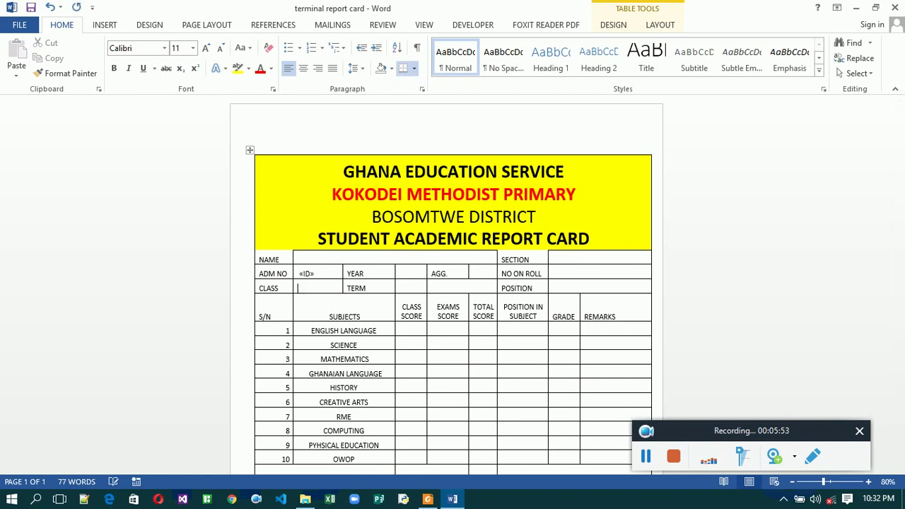
left_click(322, 278)
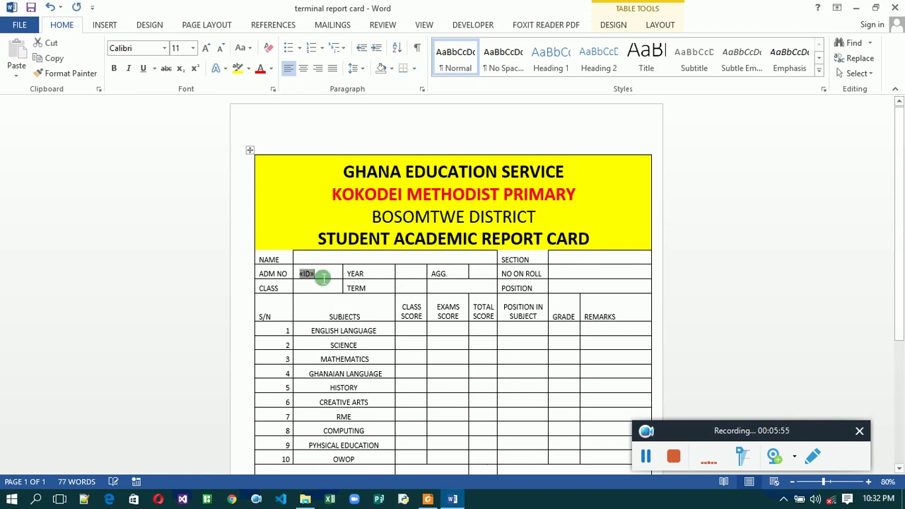
key("BackSpace")
key("BackSpace")
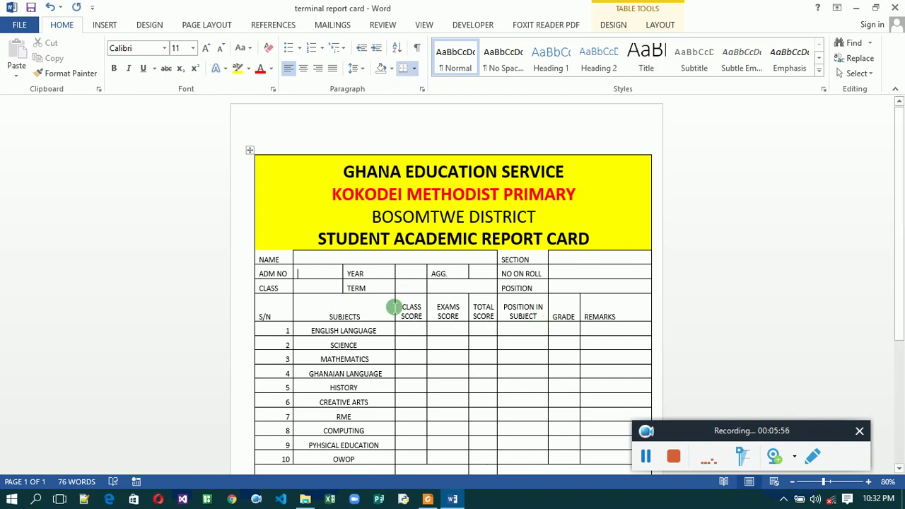
Insert the NAME_OF_STUDENT merge field in the cell beside NAME
left_click(327, 260)
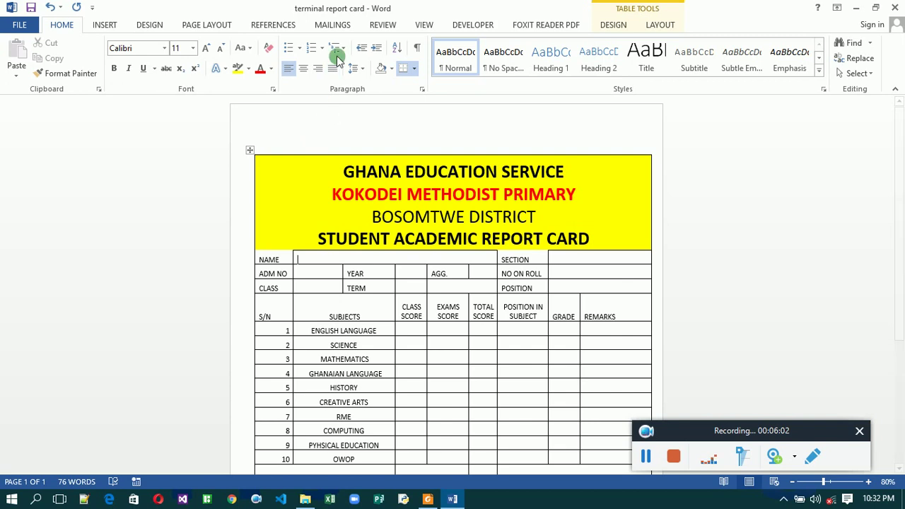
left_click(332, 25)
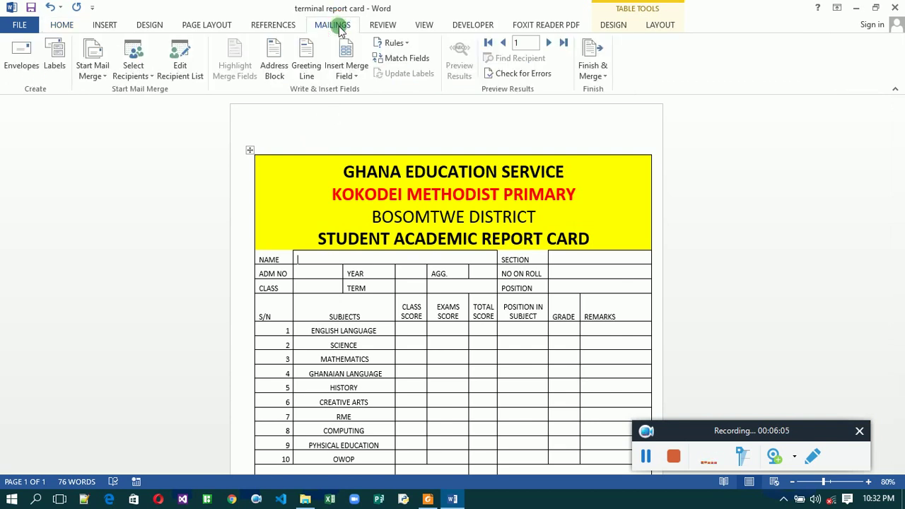
left_click(347, 72)
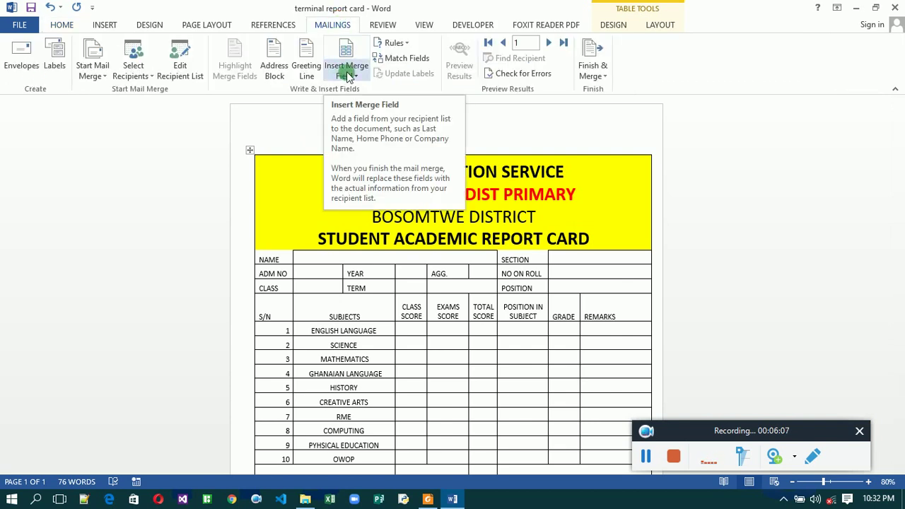
left_click(346, 75)
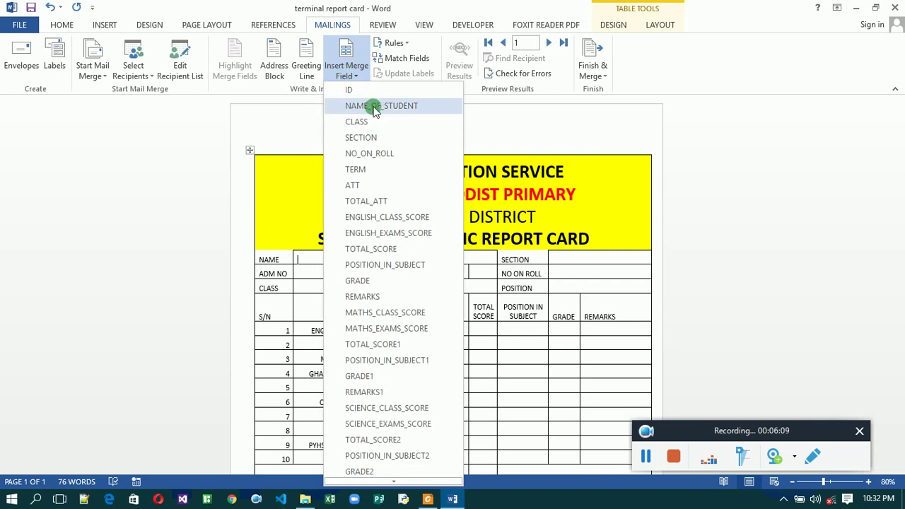
left_click(377, 106)
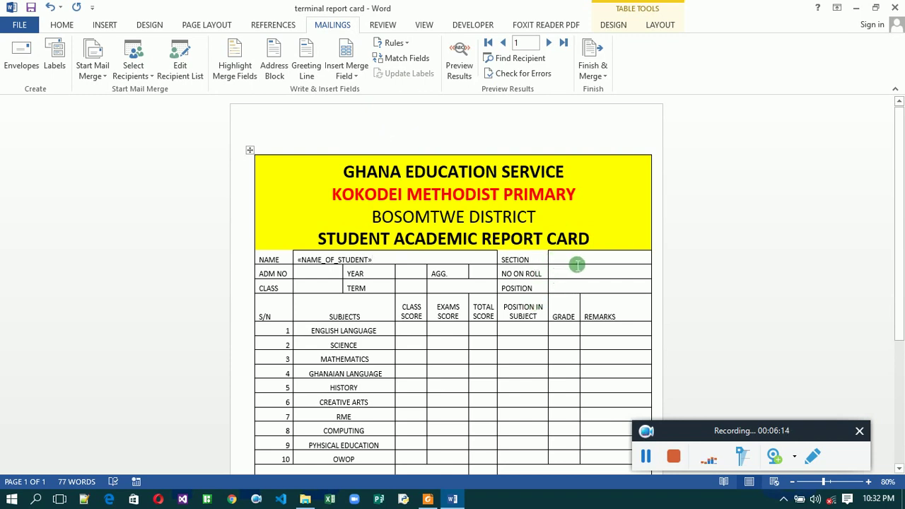
Insert the SECTION merge field beside SECTION and the ID merge field beside ADM NO
left_click(348, 75)
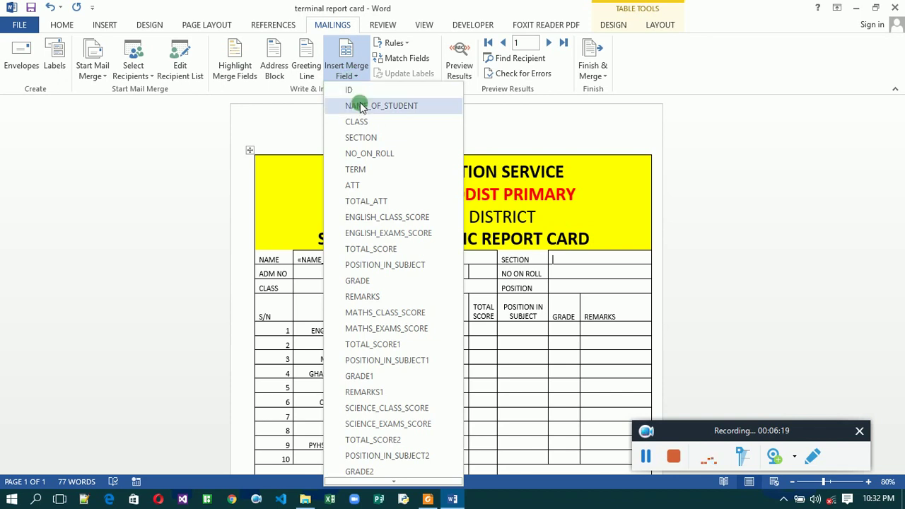
left_click(364, 137)
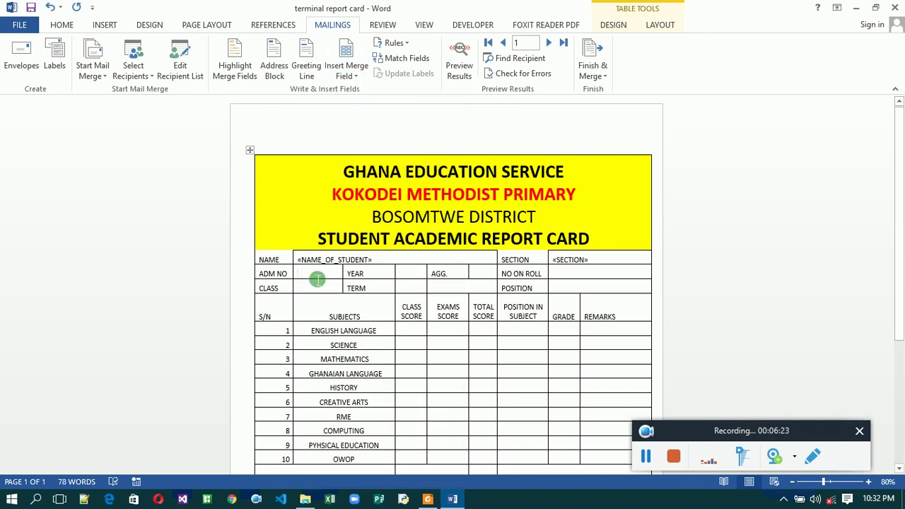
left_click(352, 75)
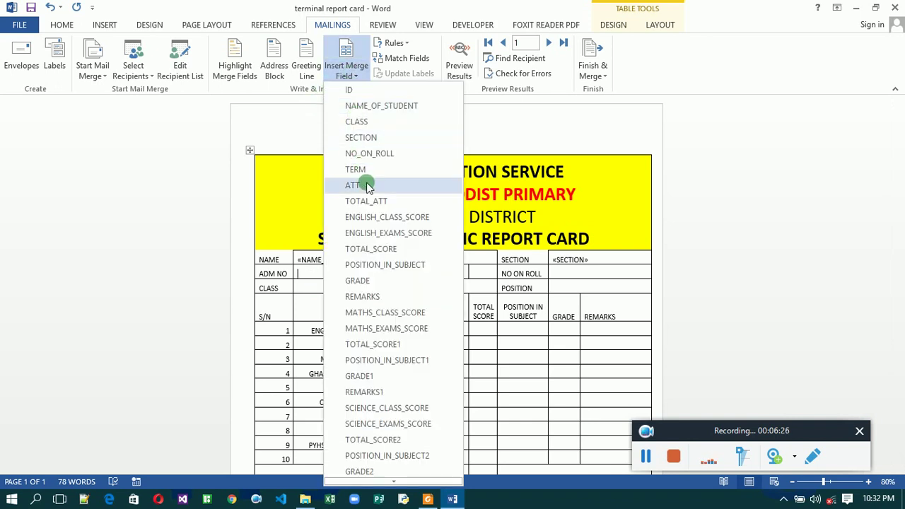
left_click(356, 90)
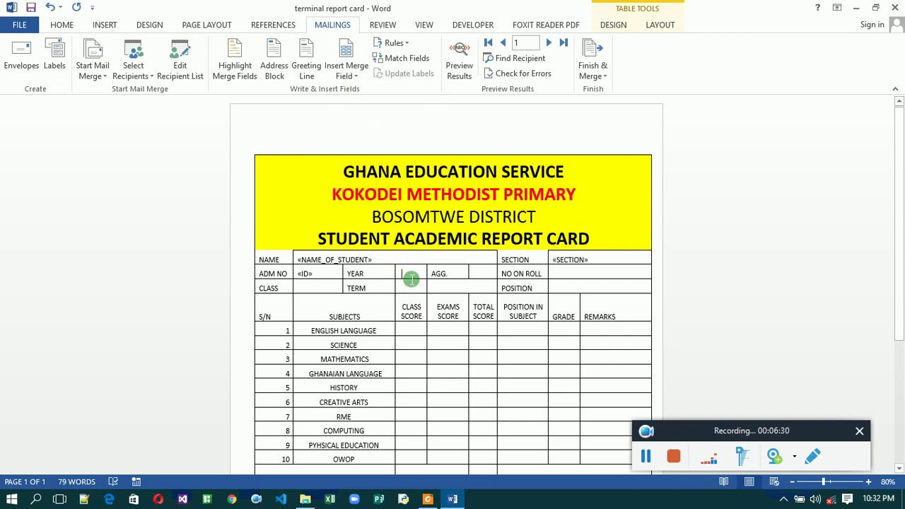
left_click(345, 76)
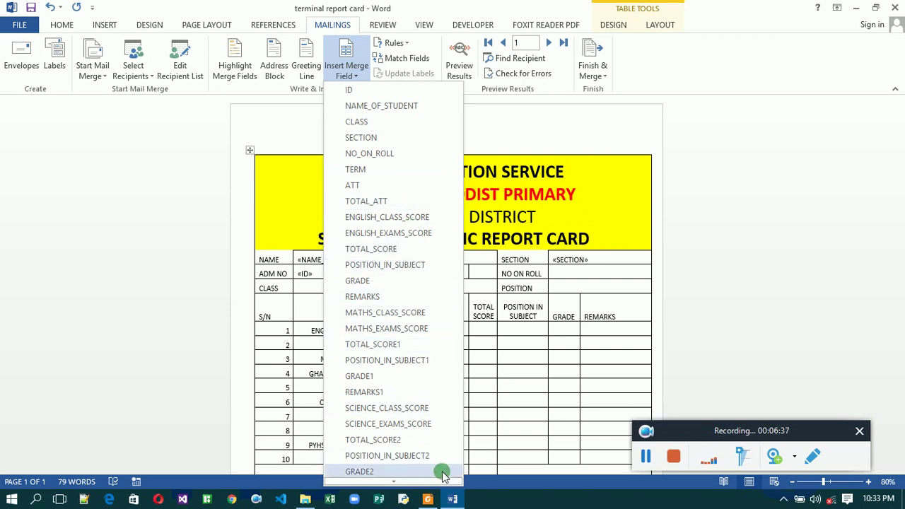
mouse_move(442, 478)
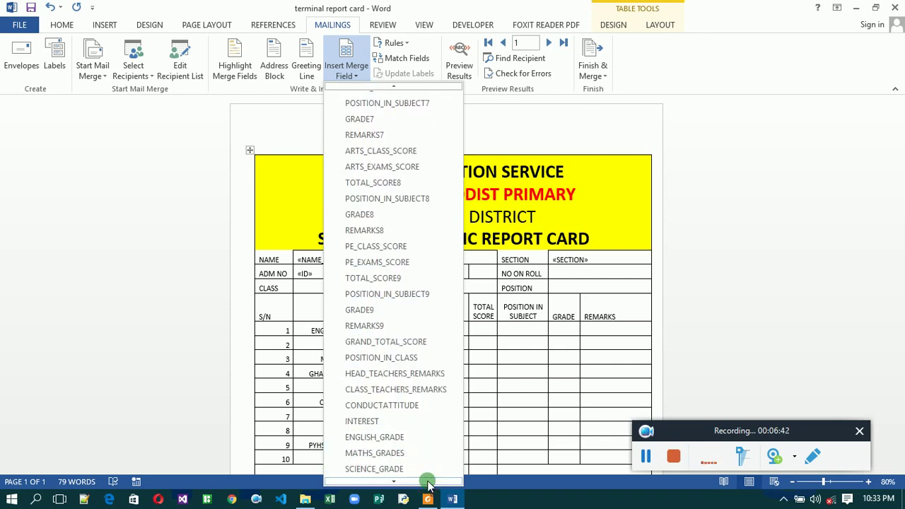
key("Escape")
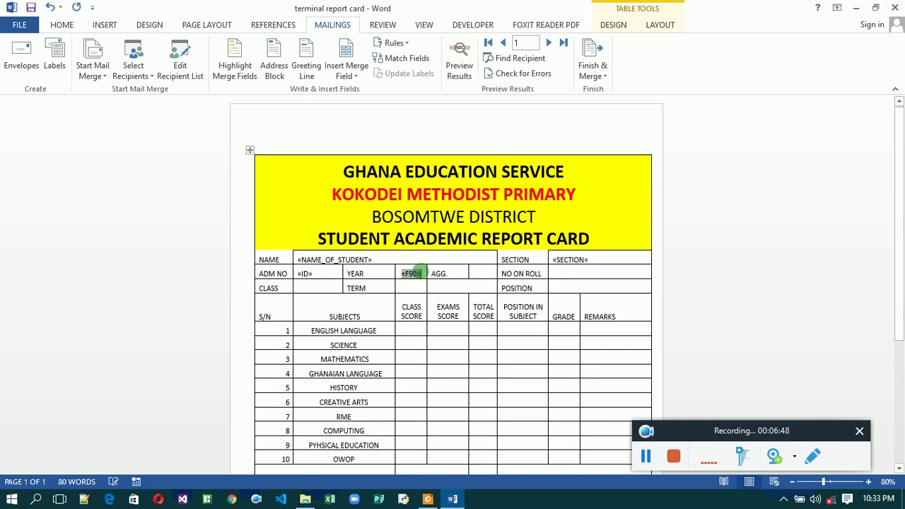
key("Delete")
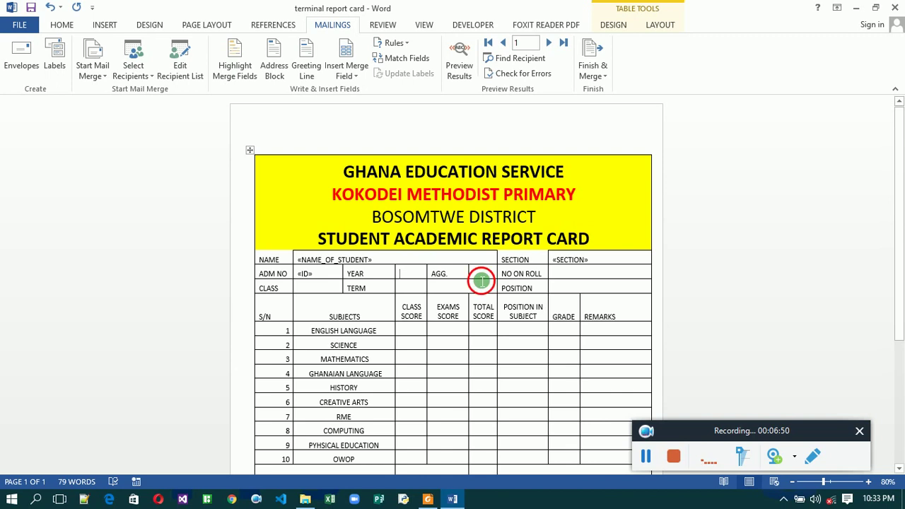
Insert the AGGREGATE merge field beside AGG. and the NO_ON_ROLL merge field beside NO ON ROLL
left_click(344, 73)
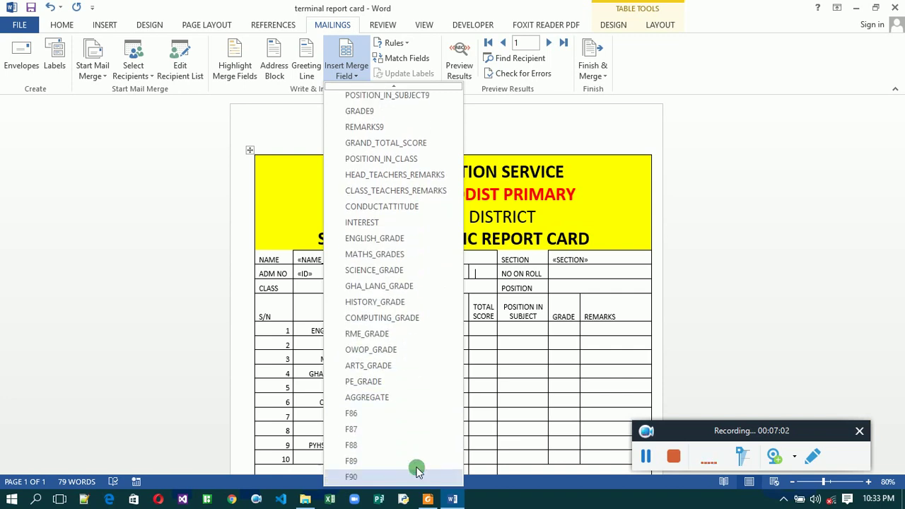
left_click(397, 402)
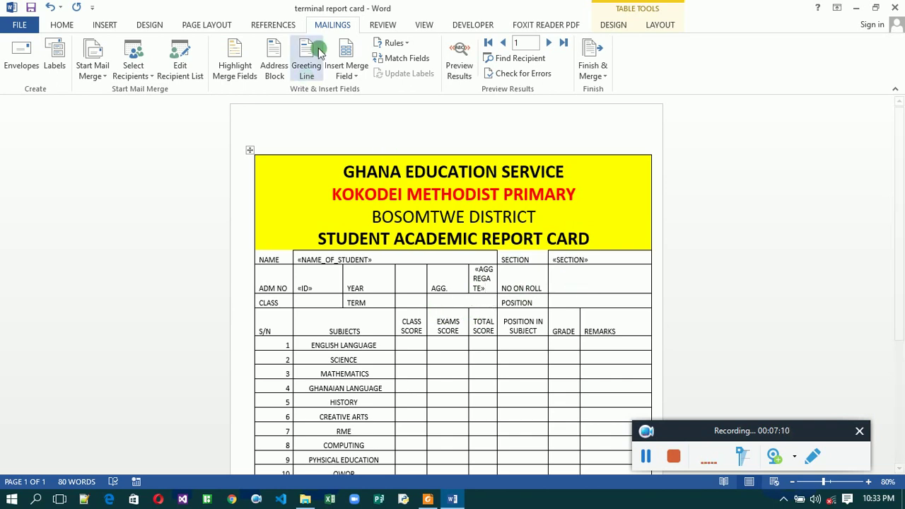
left_click(346, 71)
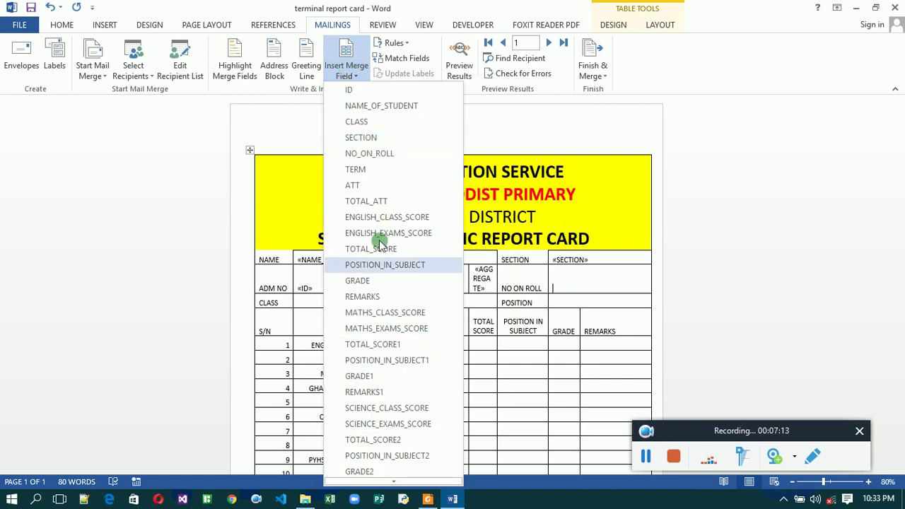
left_click(369, 152)
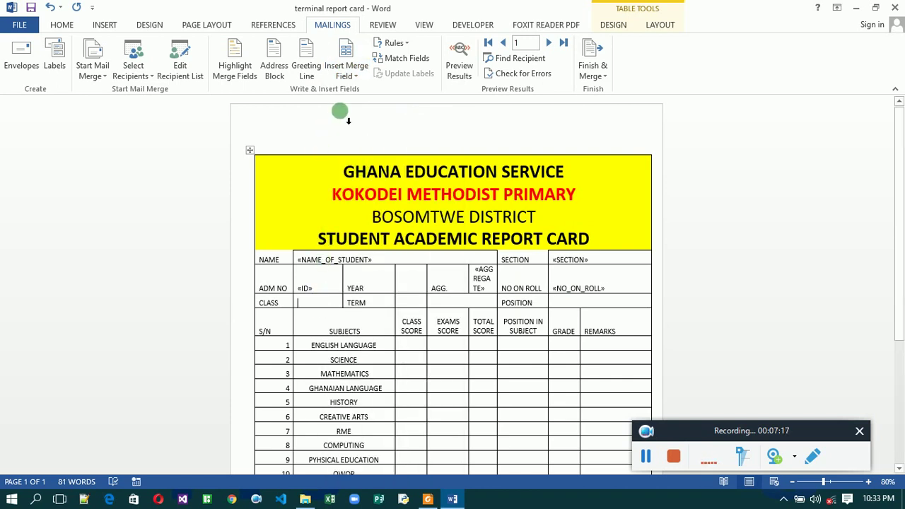
Insert the CLASS merge field beside CLASS and the TERM merge field beside TERM
left_click(350, 65)
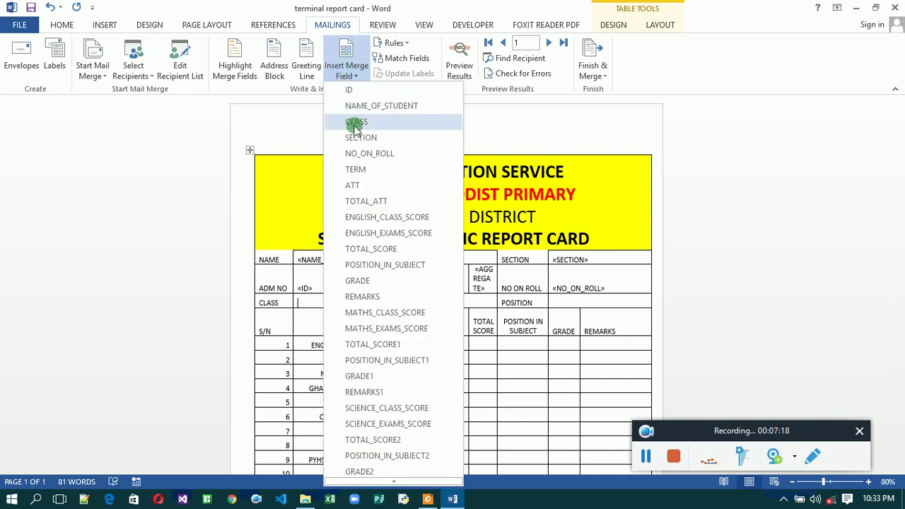
left_click(356, 123)
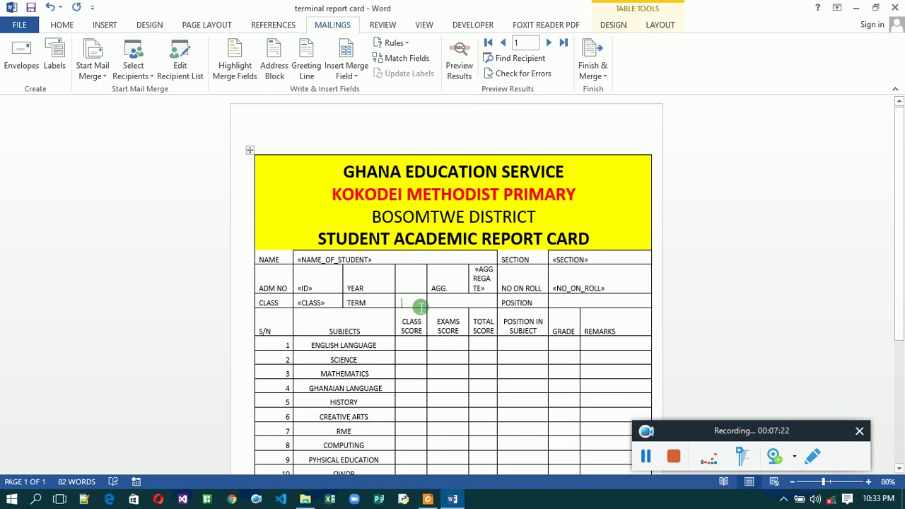
left_click(350, 69)
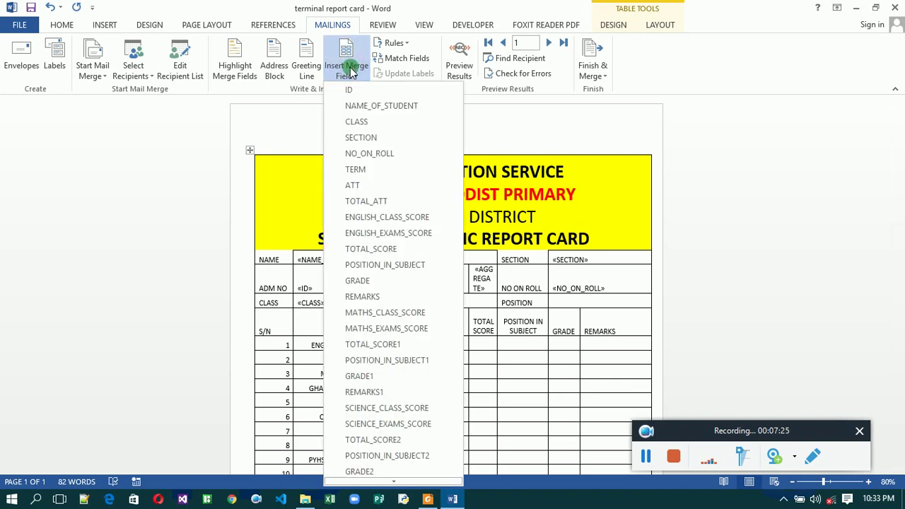
left_click(366, 171)
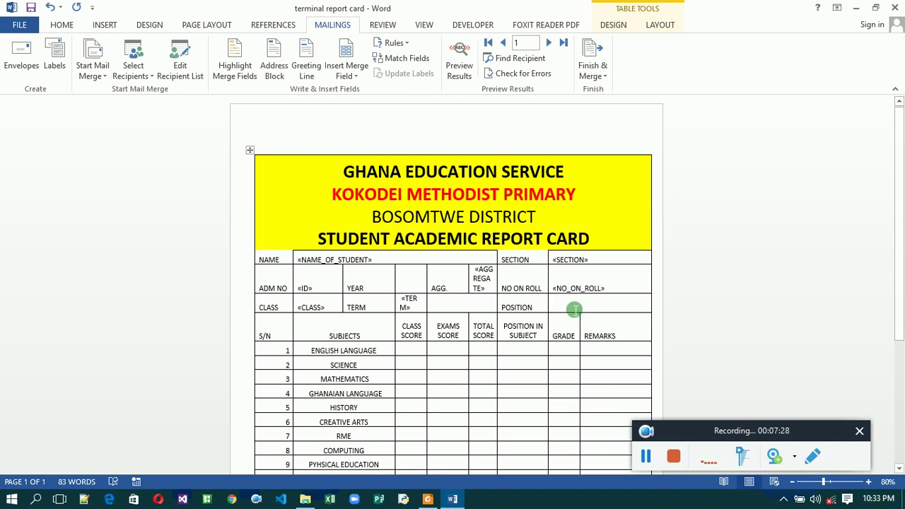
Insert the POSITION_IN_CLASS merge field in the cell beside POSITION
left_click(344, 76)
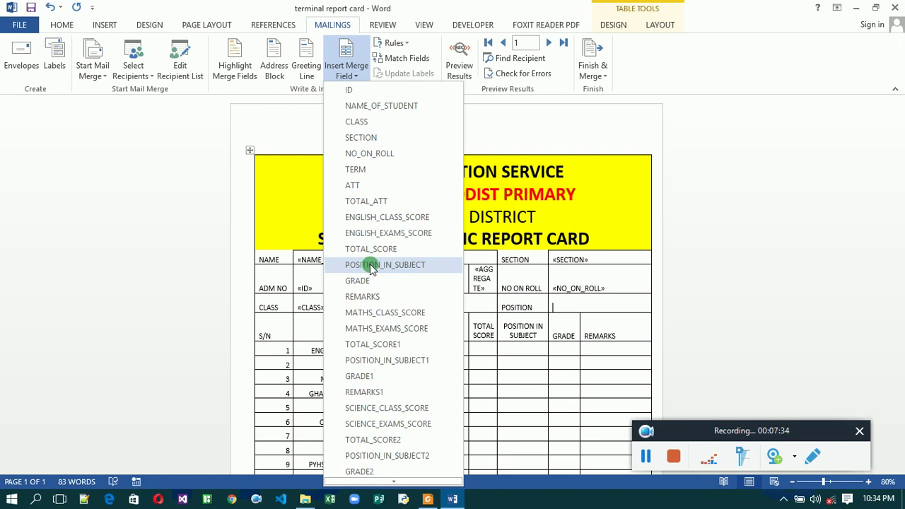
left_click(412, 483)
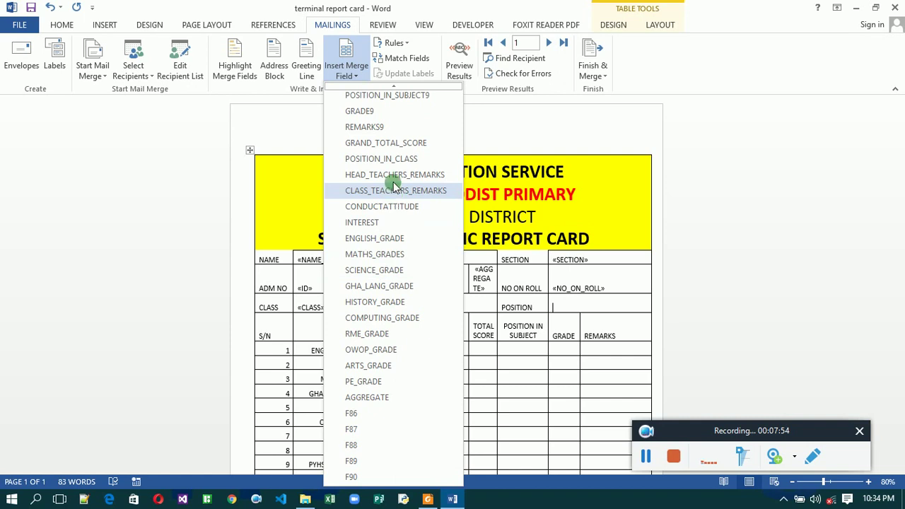
left_click(391, 159)
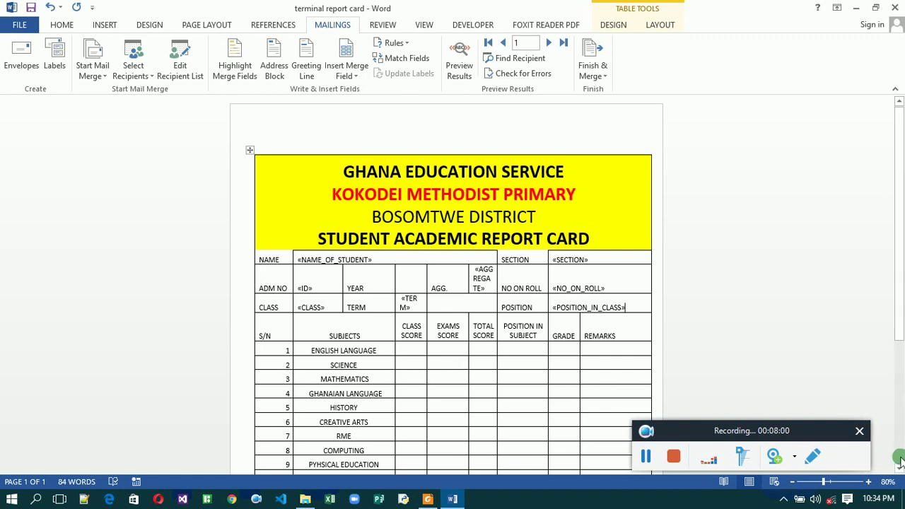
Fill the ENGLISH LANGUAGE row's class, exams and total score cells with the ENGLISH_CLASS_SCORE, ENGLISH_EXAMS_SCORE and TOTAL_SCORE merge fields
scroll(899, 470, "down", 2)
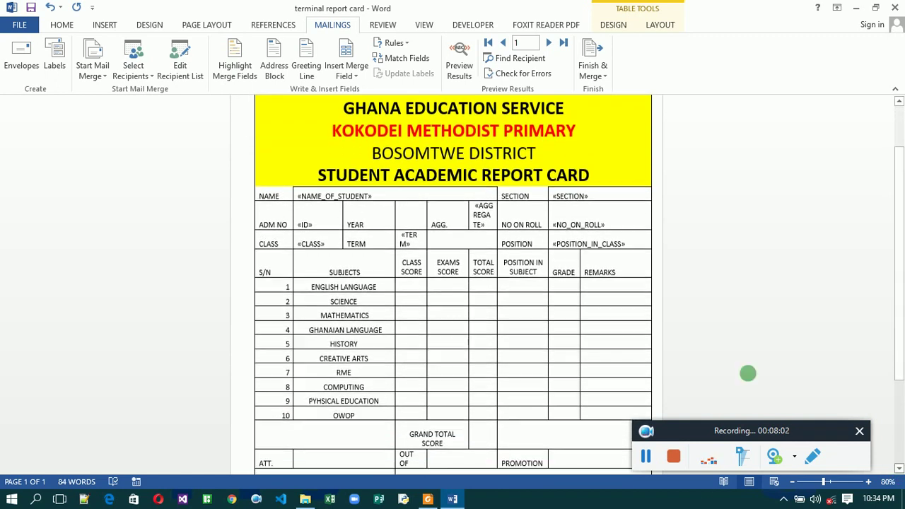
left_click(411, 287)
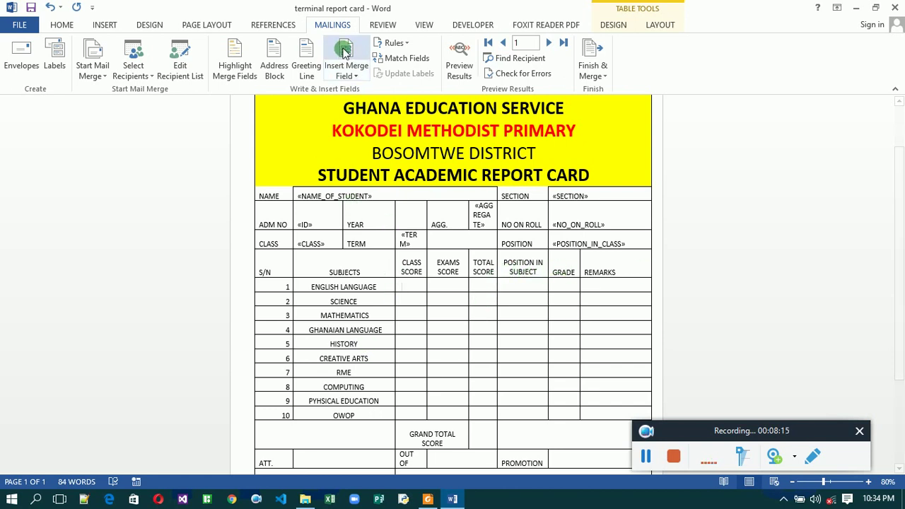
left_click(346, 75)
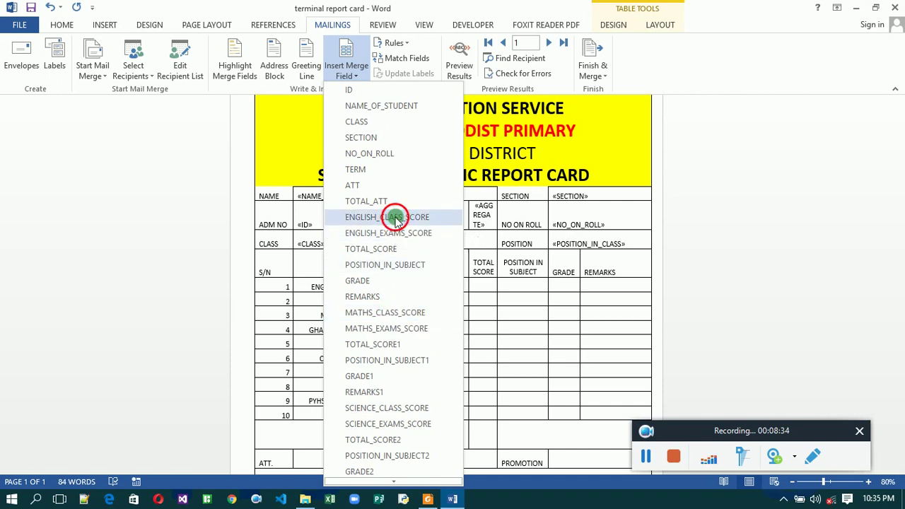
left_click(396, 220)
left_click(445, 304)
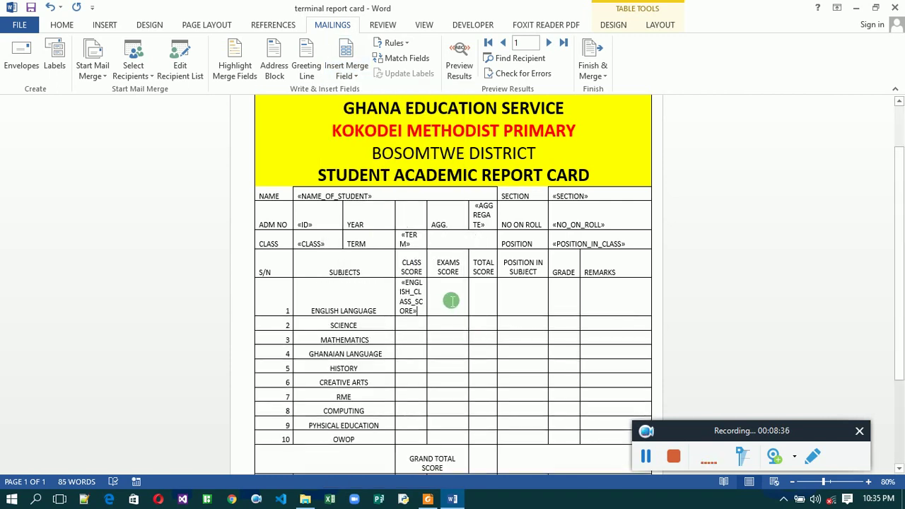
left_click(348, 73)
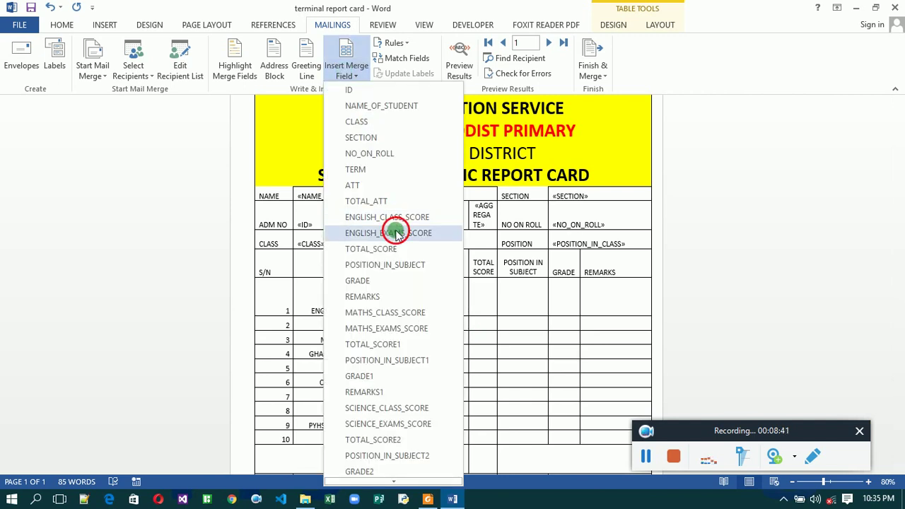
left_click(396, 234)
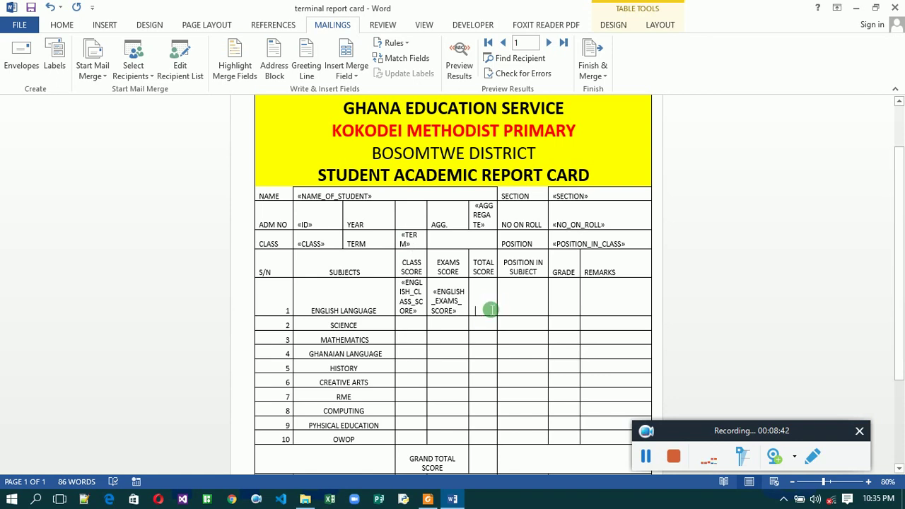
left_click(345, 73)
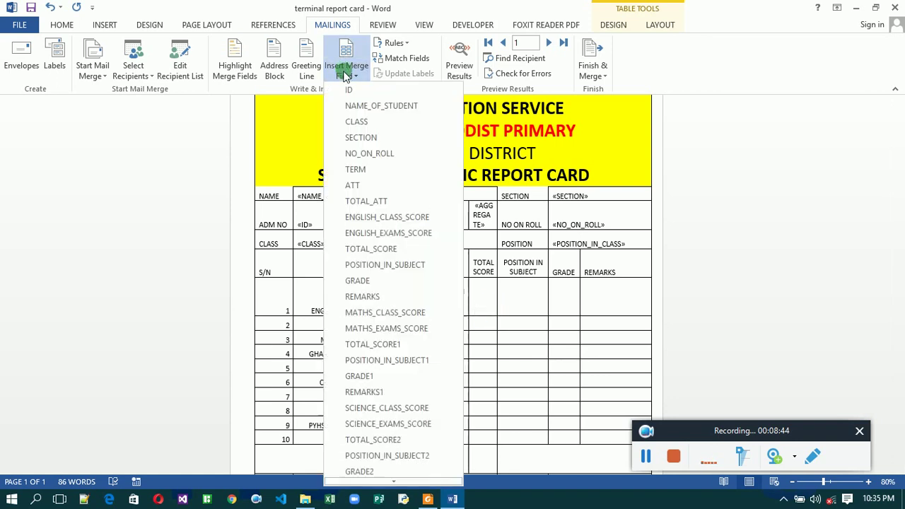
left_click(385, 250)
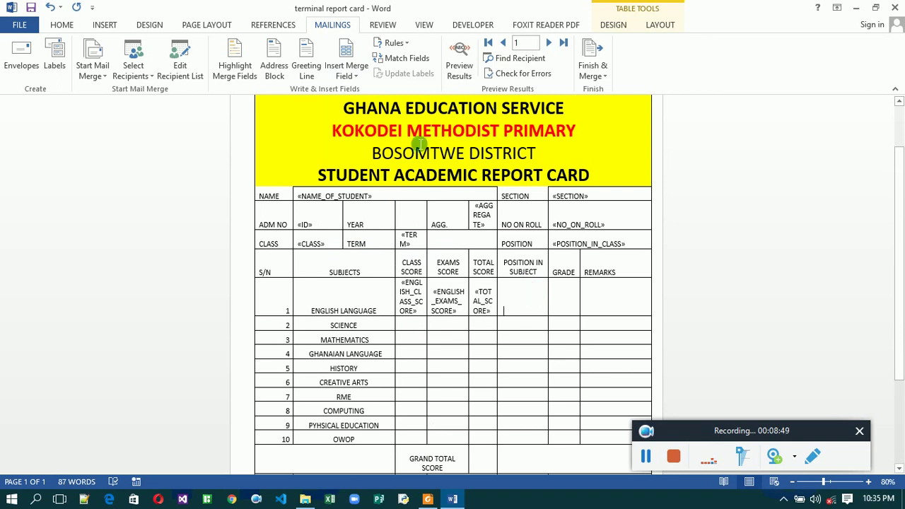
left_click(349, 71)
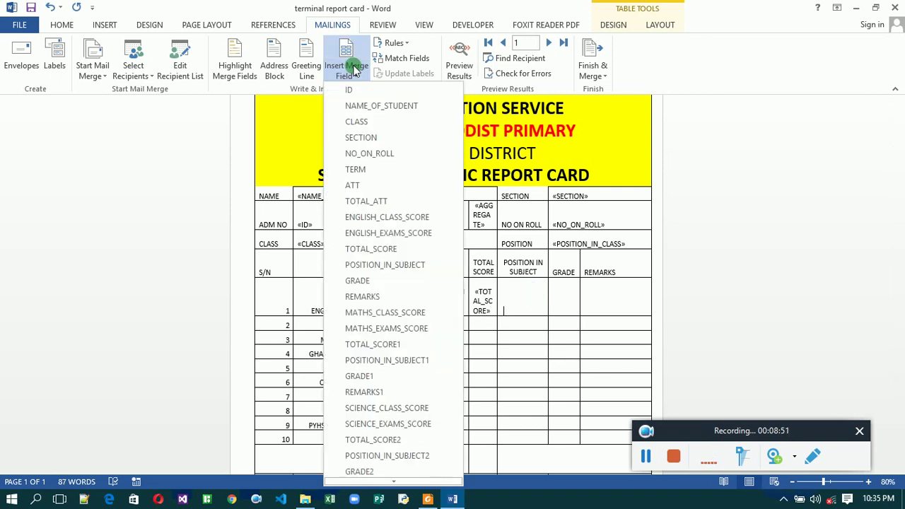
left_click(646, 457)
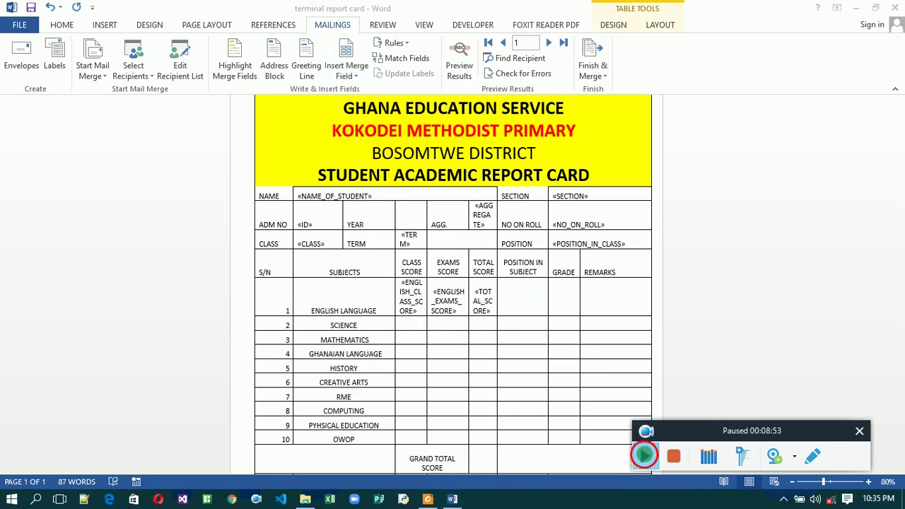
left_click(645, 454)
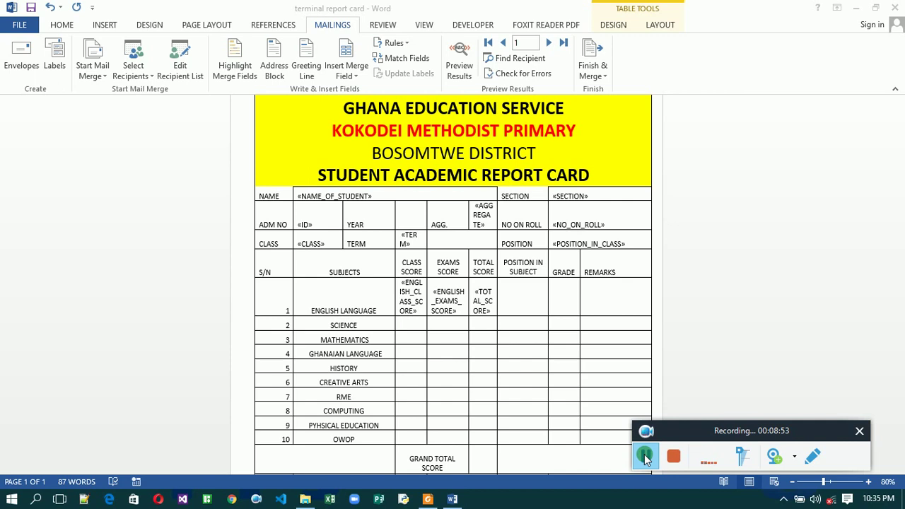
Fill the ENGLISH LANGUAGE row's position, grade and remarks cells with the POSITION_IN_SUBJECT, GRADE and REMARKS merge fields
left_click(525, 297)
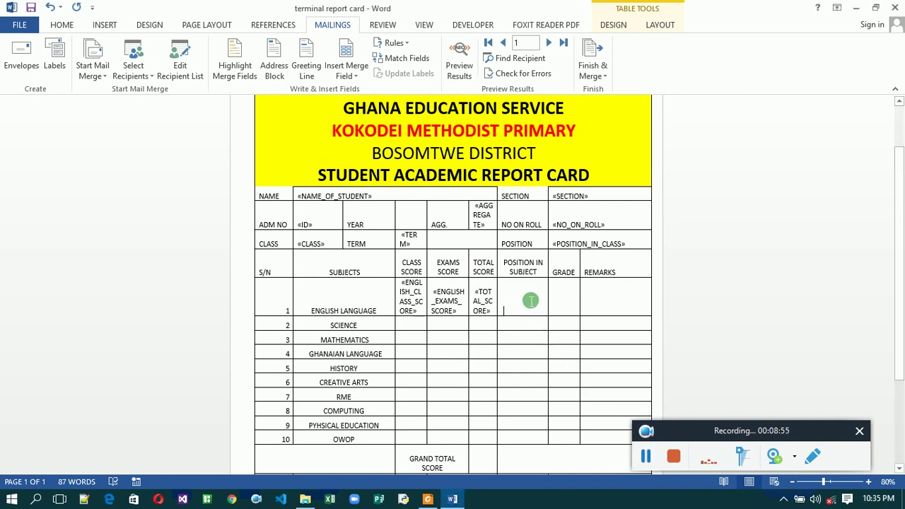
left_click(346, 71)
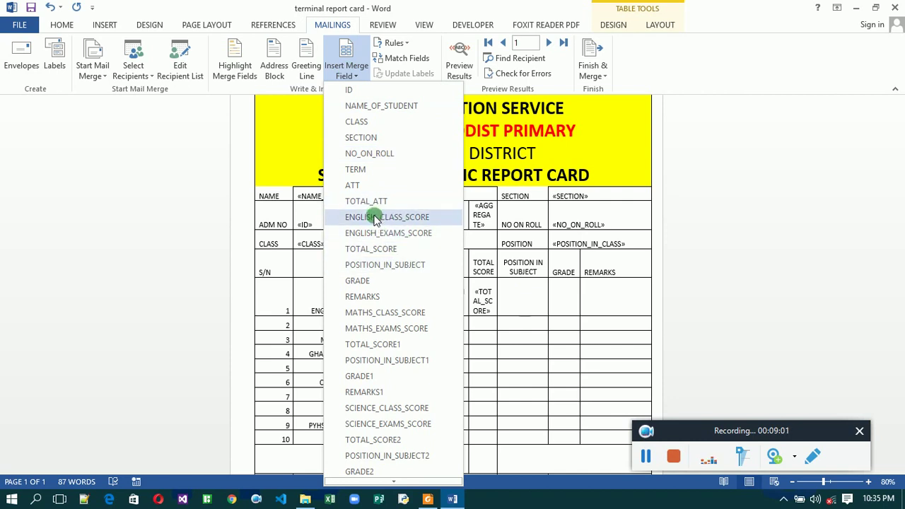
left_click(374, 266)
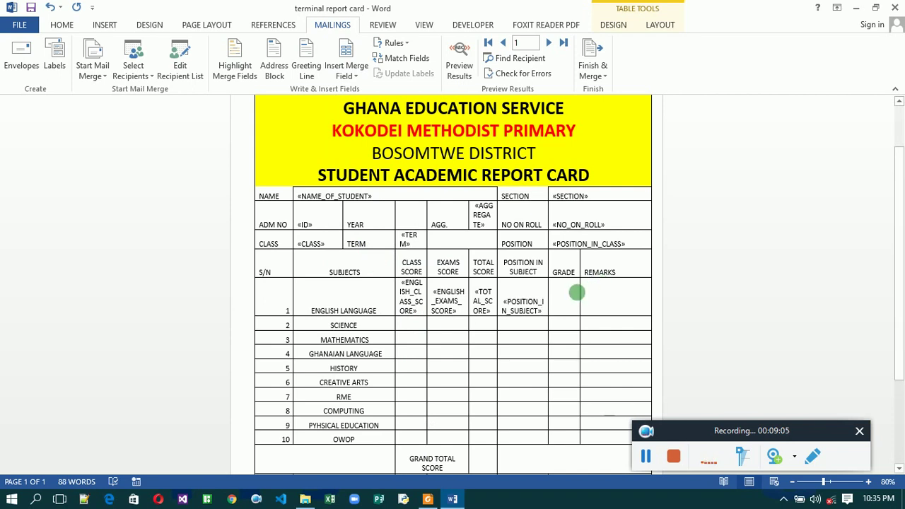
left_click(346, 71)
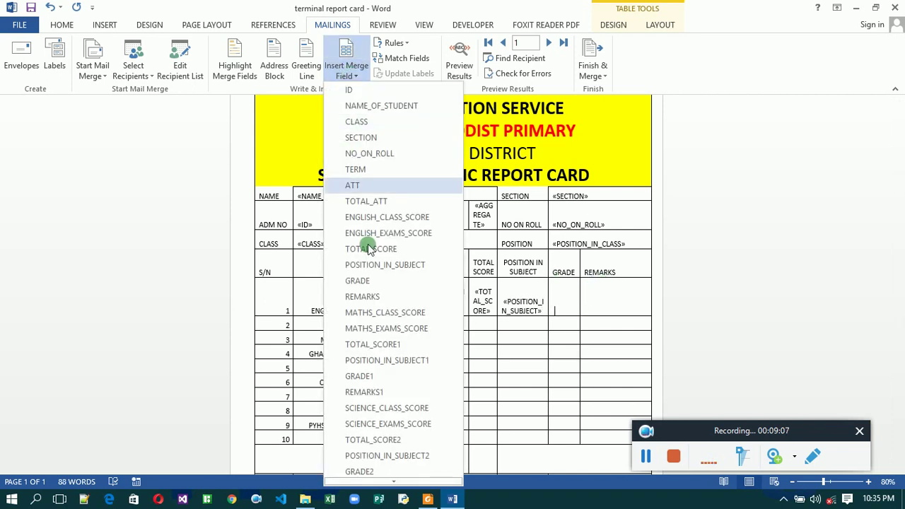
left_click(370, 281)
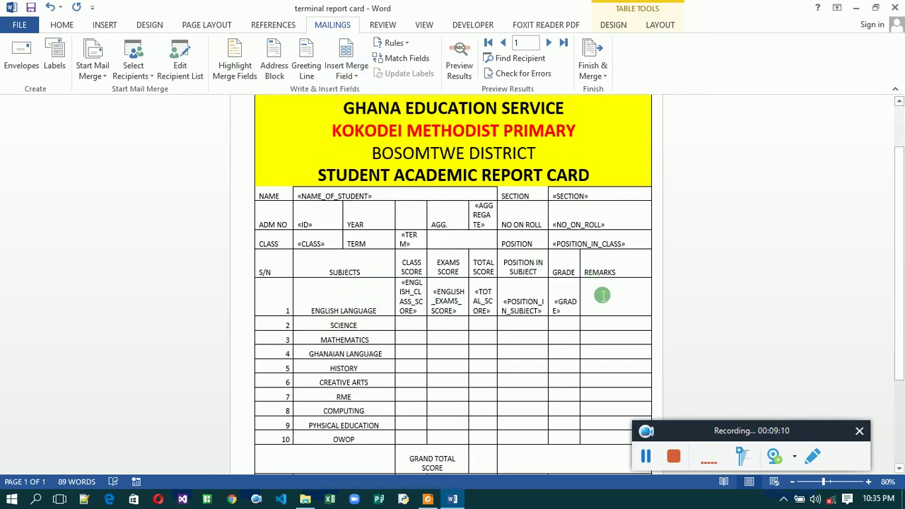
left_click(345, 68)
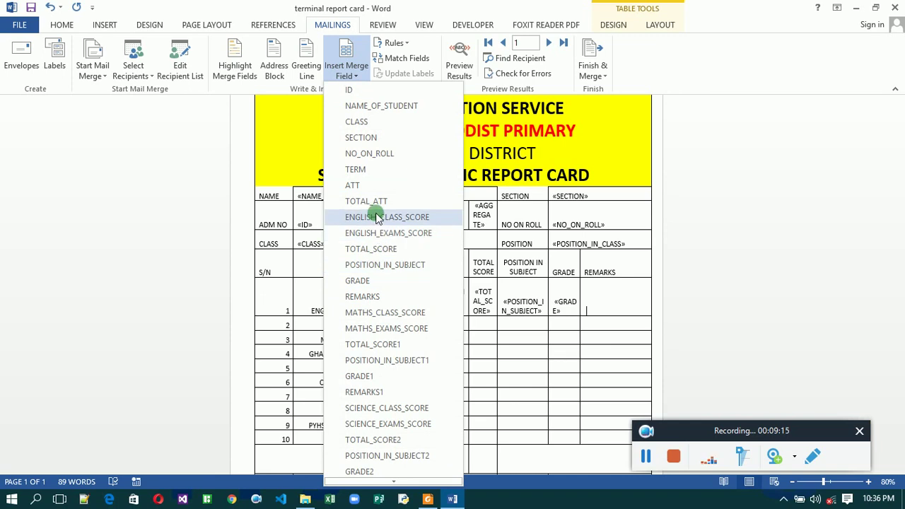
left_click(375, 297)
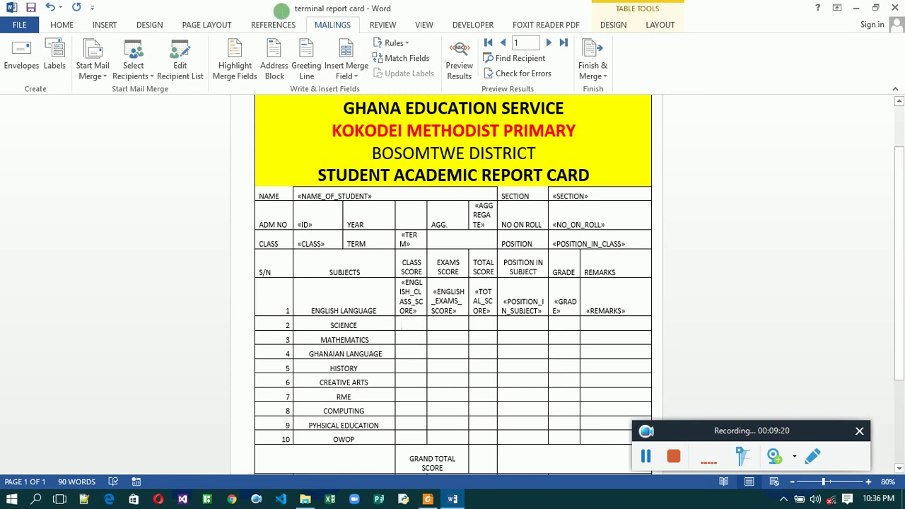
Fill the SCIENCE row's class, exams and total score cells with the SCIENCE_CLASS_SCORE, SCIENCE_EXAMS_SCORE and TOTAL_SCORE2 merge fields
left_click(342, 71)
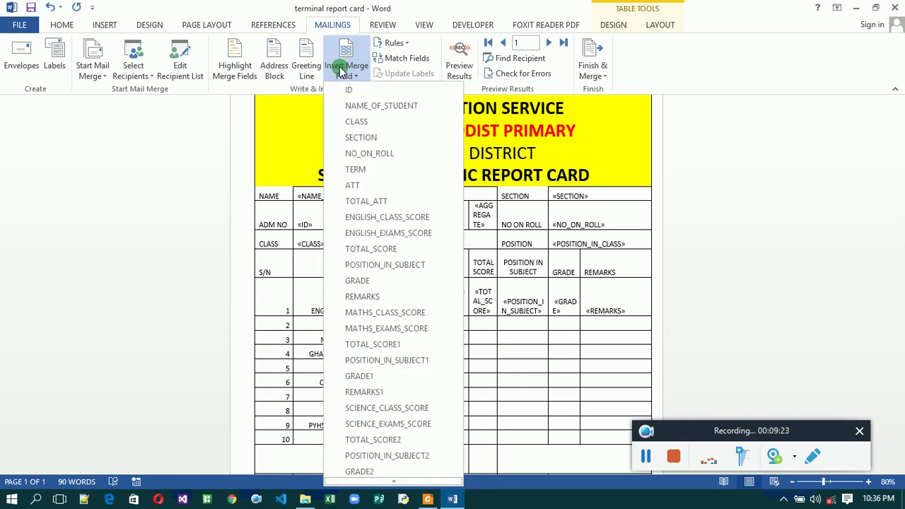
left_click(378, 409)
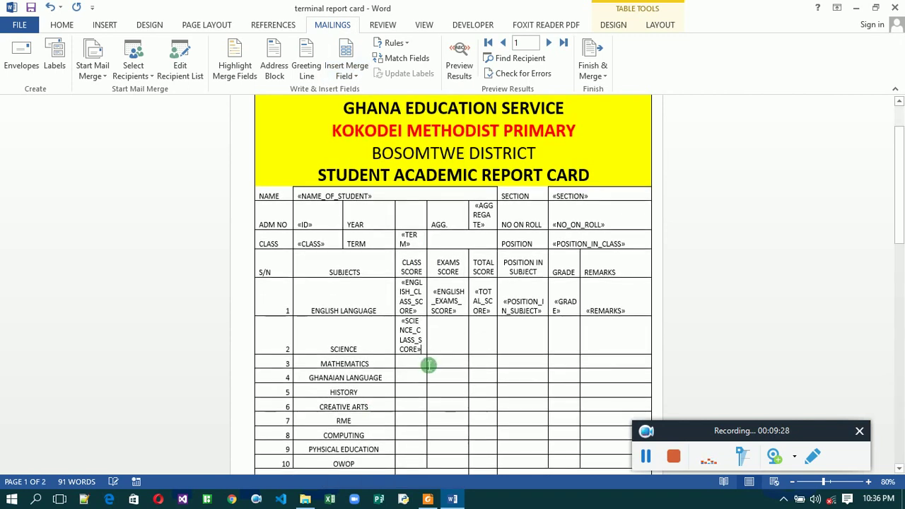
left_click(347, 74)
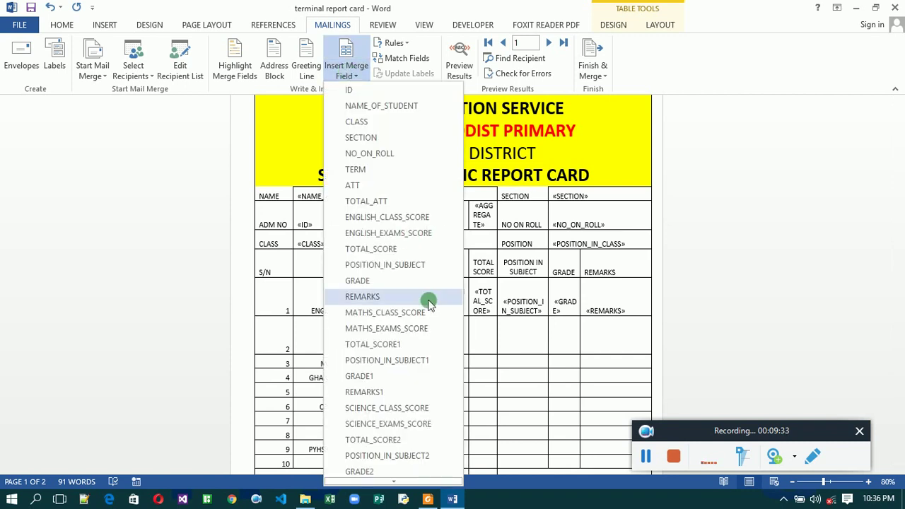
left_click(406, 424)
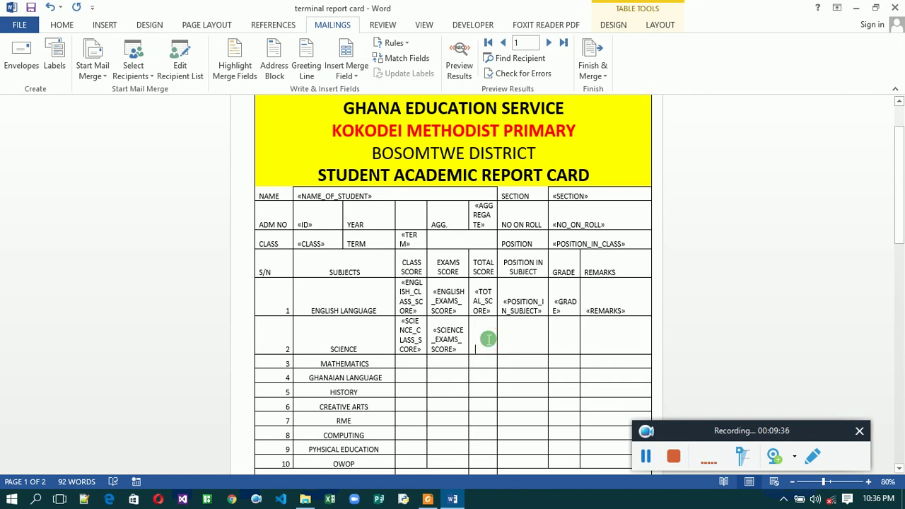
left_click(348, 73)
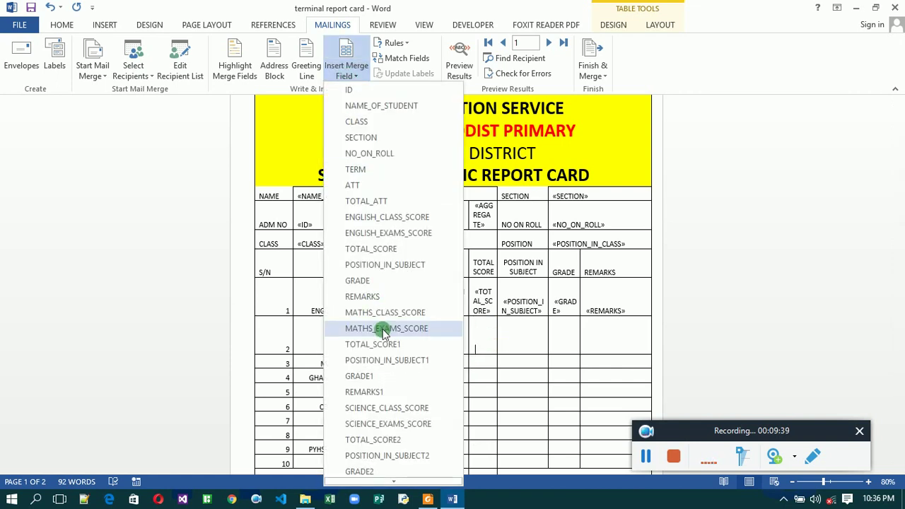
left_click(380, 440)
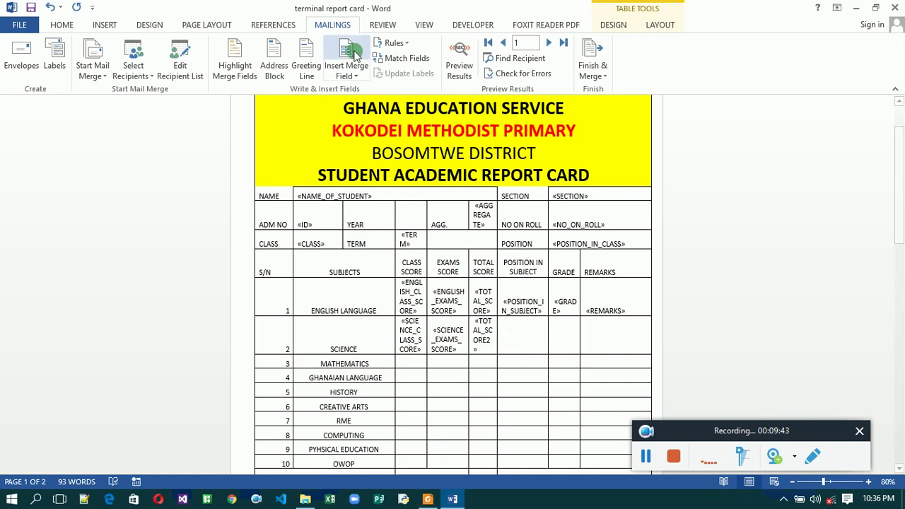
Fill the SCIENCE row's position, grade and remarks cells with the POSITION_IN_SUBJECT2, GRADE2 and REMARKS2 merge fields
left_click(347, 71)
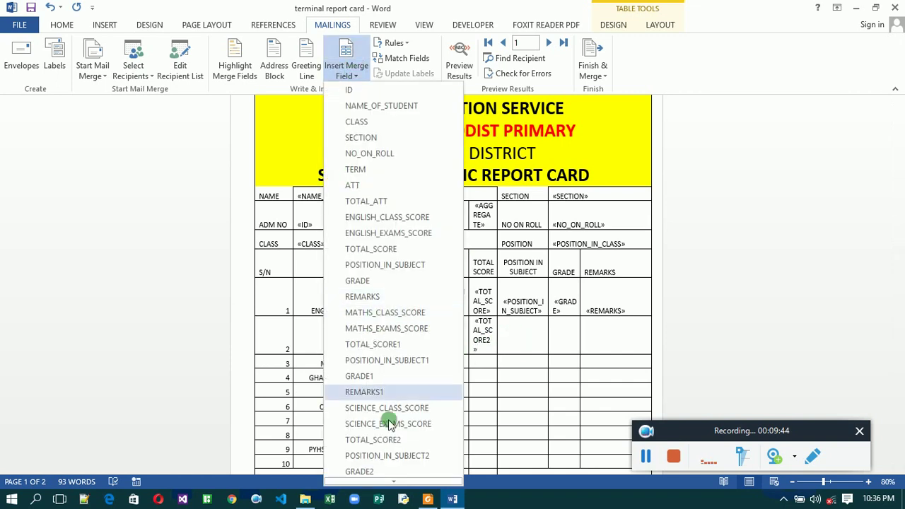
left_click(393, 457)
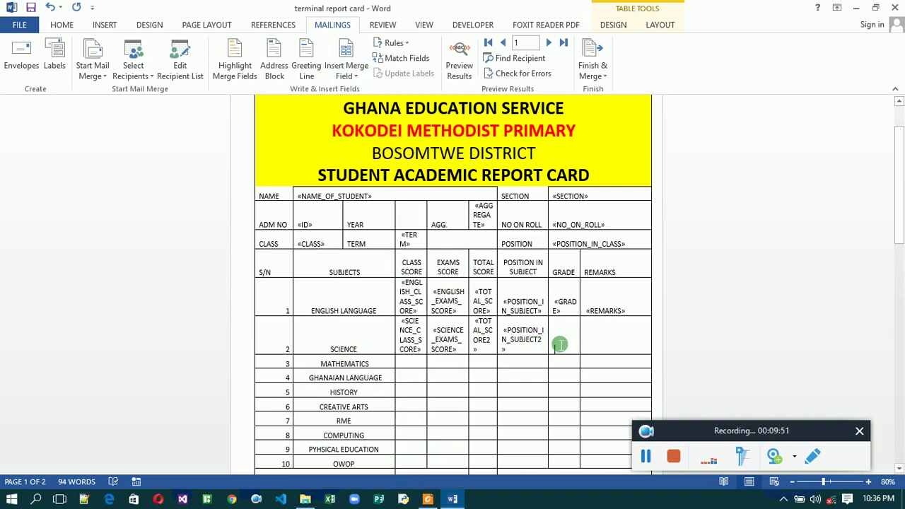
left_click(348, 75)
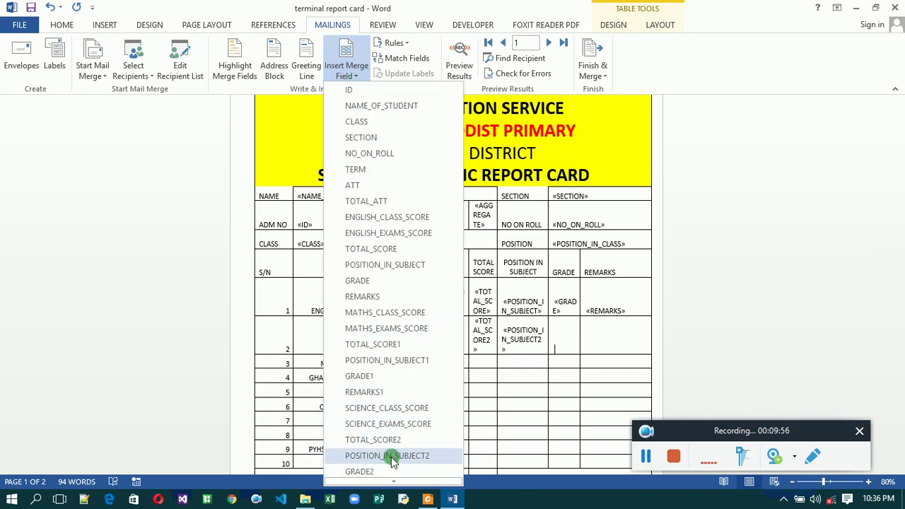
left_click(381, 471)
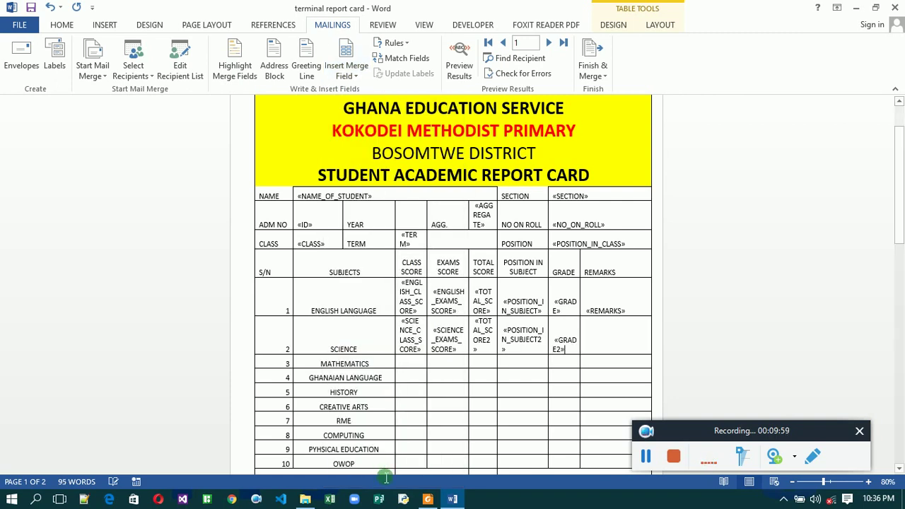
left_click(609, 338)
left_click(349, 75)
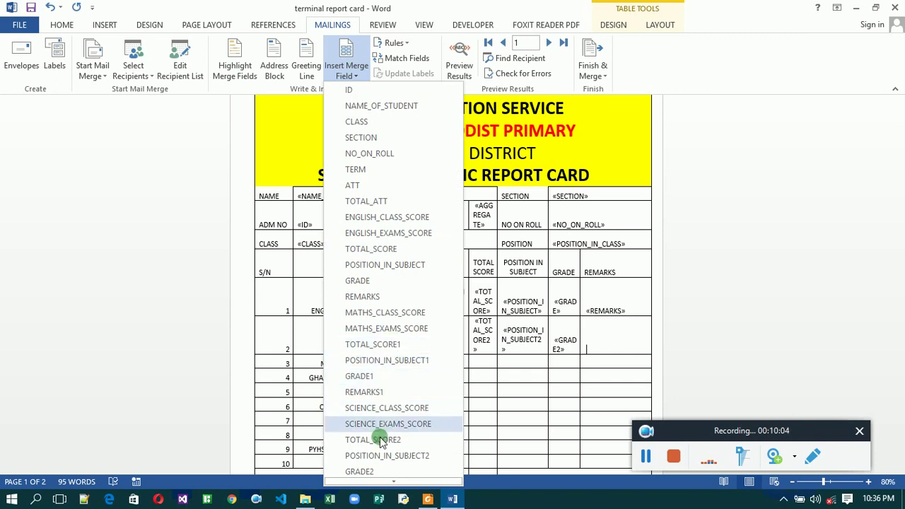
mouse_move(401, 482)
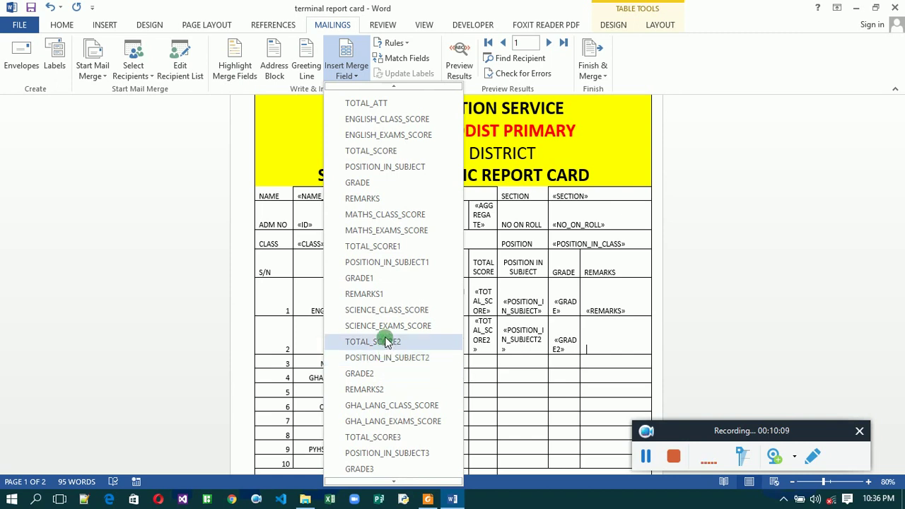
left_click(379, 390)
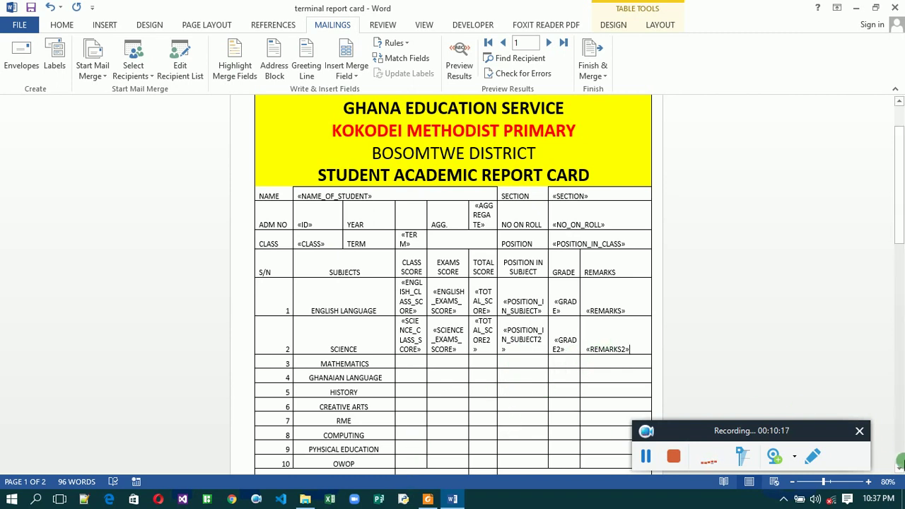
left_click(899, 468)
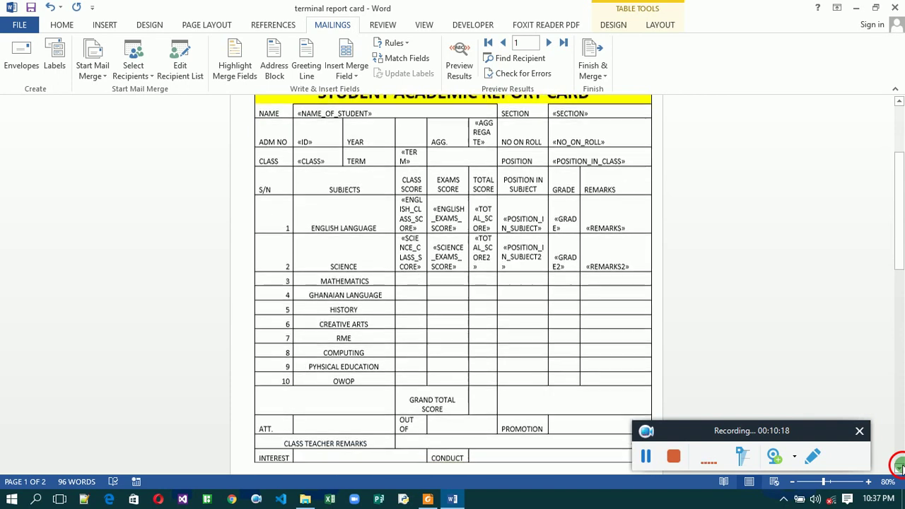
left_click(899, 468)
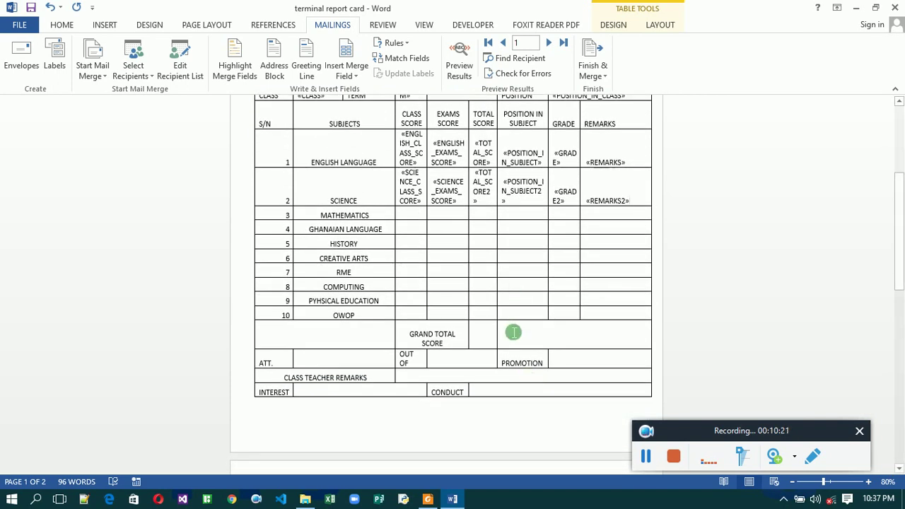